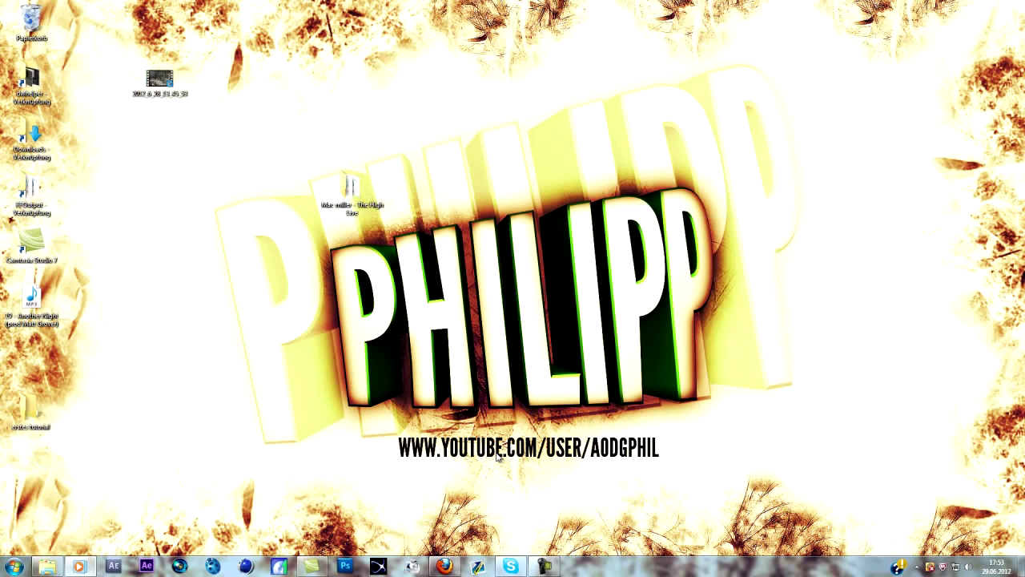
Play the example YouTube montage and pause it on the glowing stroke
{"action": "left_click", "coordinate": [445, 565]}
{"action": "left_click", "coordinate": [430, 298]}
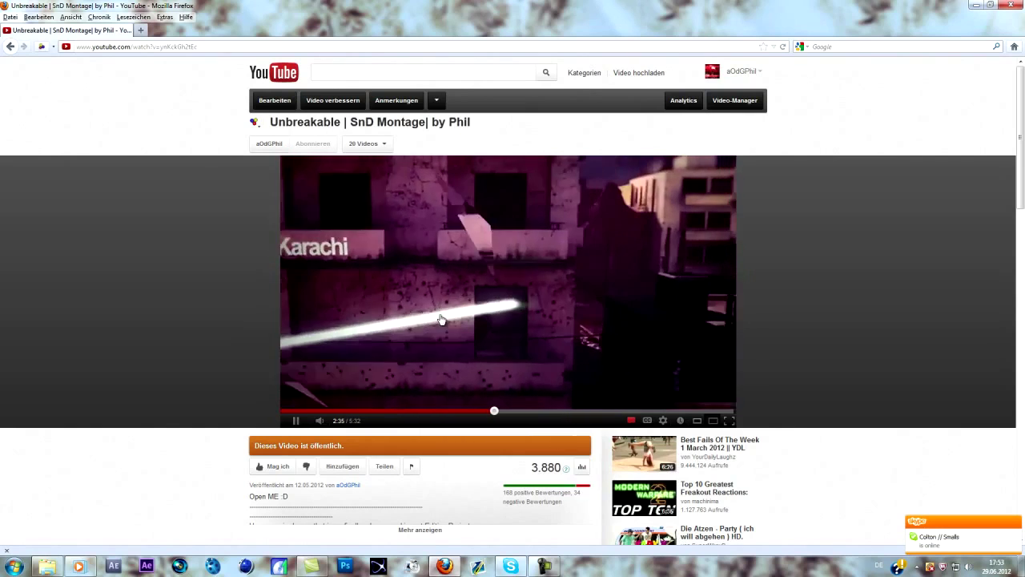
{"action": "left_click", "coordinate": [512, 276]}
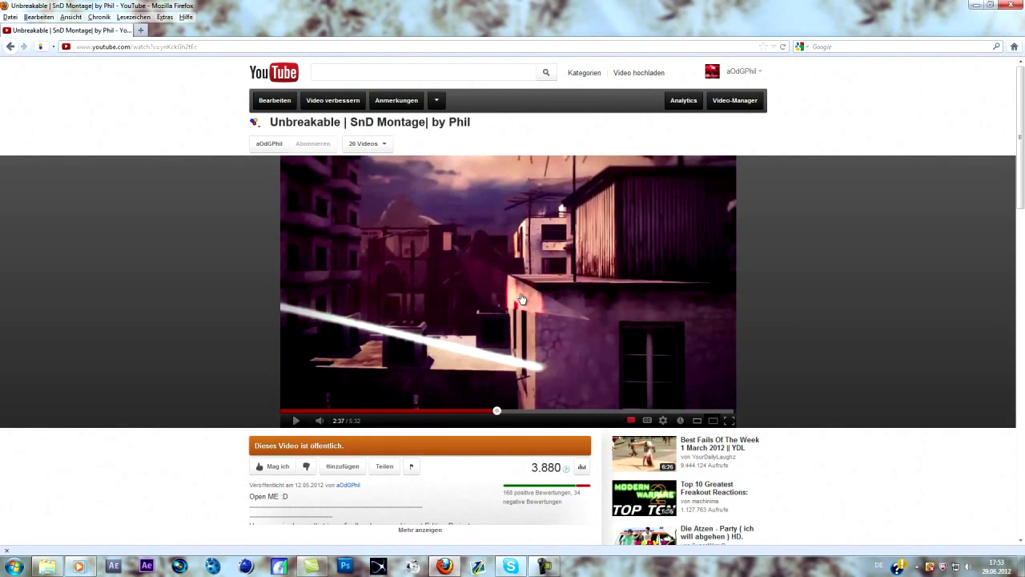
Close the browser and launch After Effects CS6 with an empty project and the render queue showing
{"action": "left_click", "coordinate": [990, 5]}
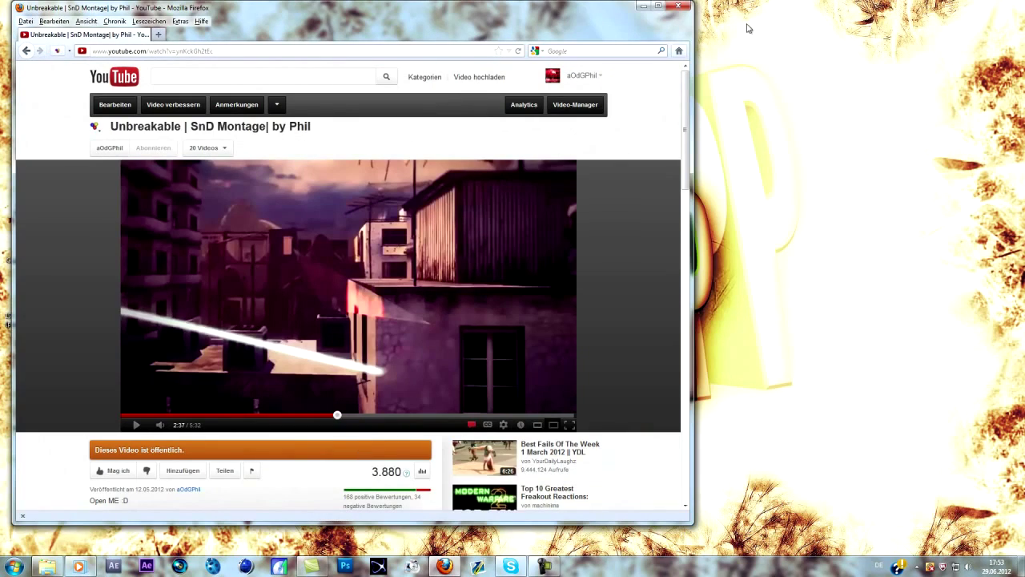
{"action": "left_click_drag", "start_coordinate": [643, 8], "coordinate": [640, 63]}
{"action": "left_click", "coordinate": [677, 62]}
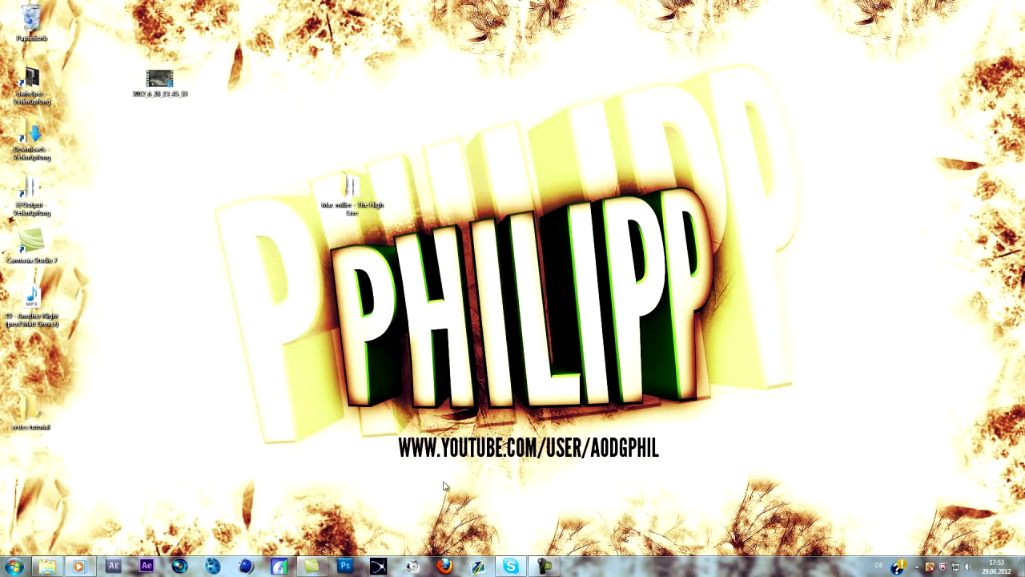
{"action": "left_click", "coordinate": [148, 566]}
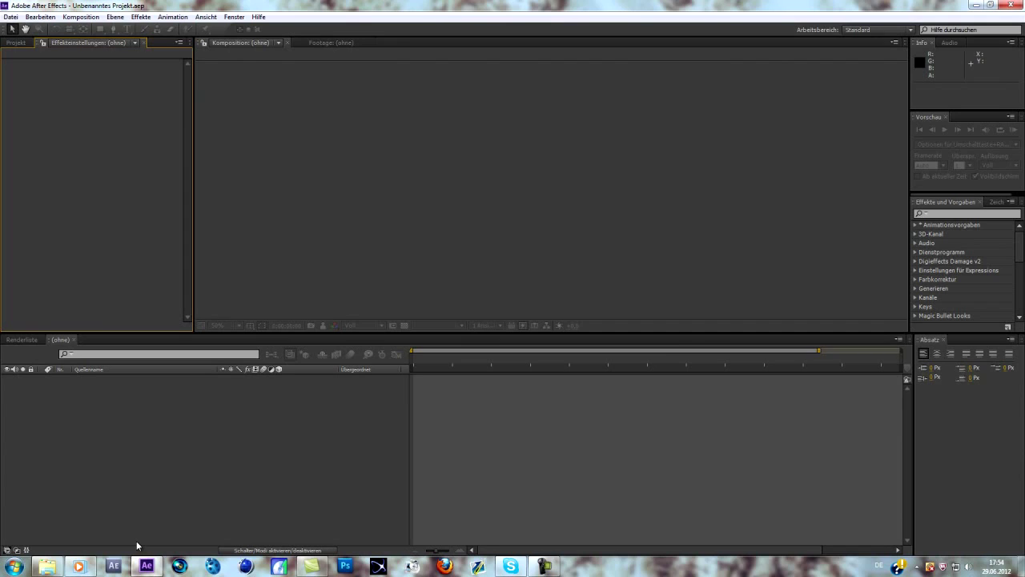
{"action": "left_click", "coordinate": [24, 341]}
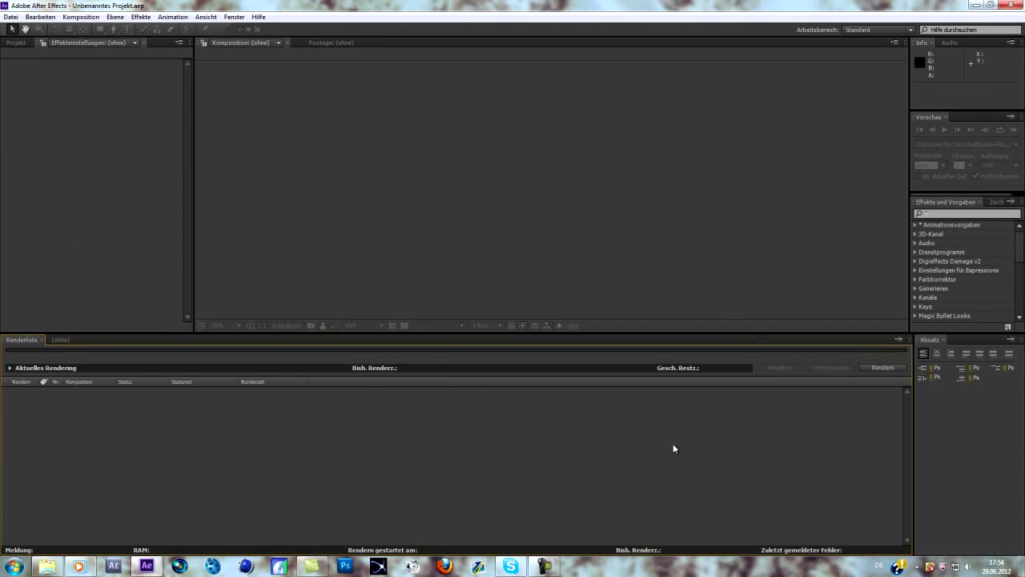
Import 2012_6_28_13_45_53.MP4 from the desktop, build a composition from it, and shift the layer earlier
{"action": "key", "text": "super+d"}
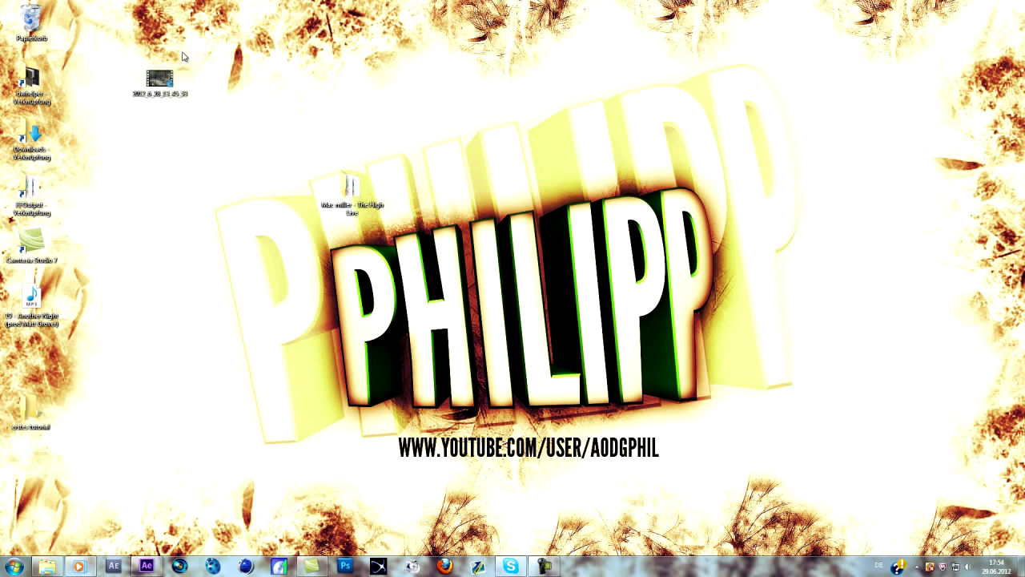
{"action": "left_click_drag", "start_coordinate": [159, 78], "coordinate": [46, 182]}
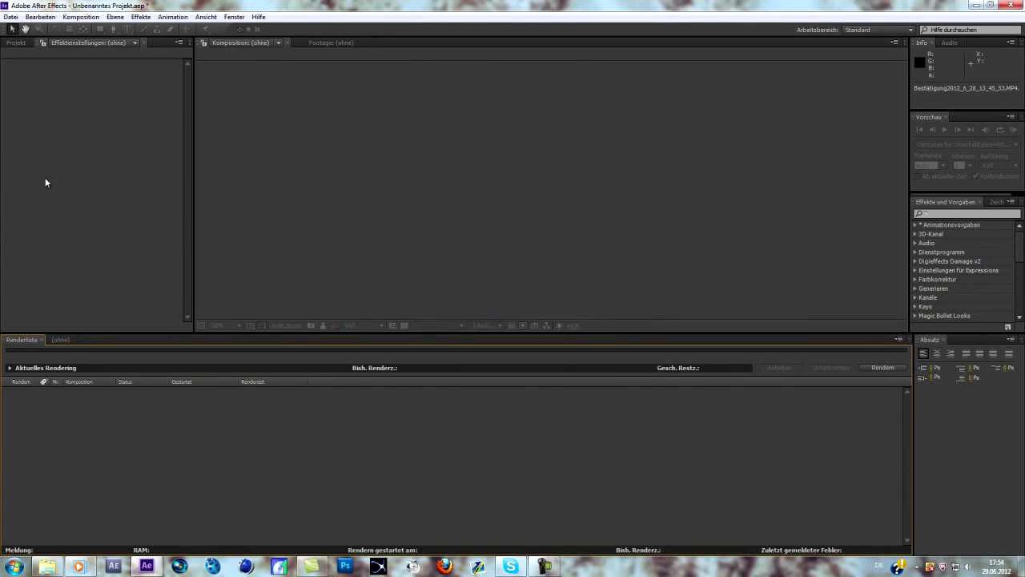
{"action": "left_click", "coordinate": [25, 47]}
{"action": "left_click_drag", "start_coordinate": [81, 143], "coordinate": [35, 328]}
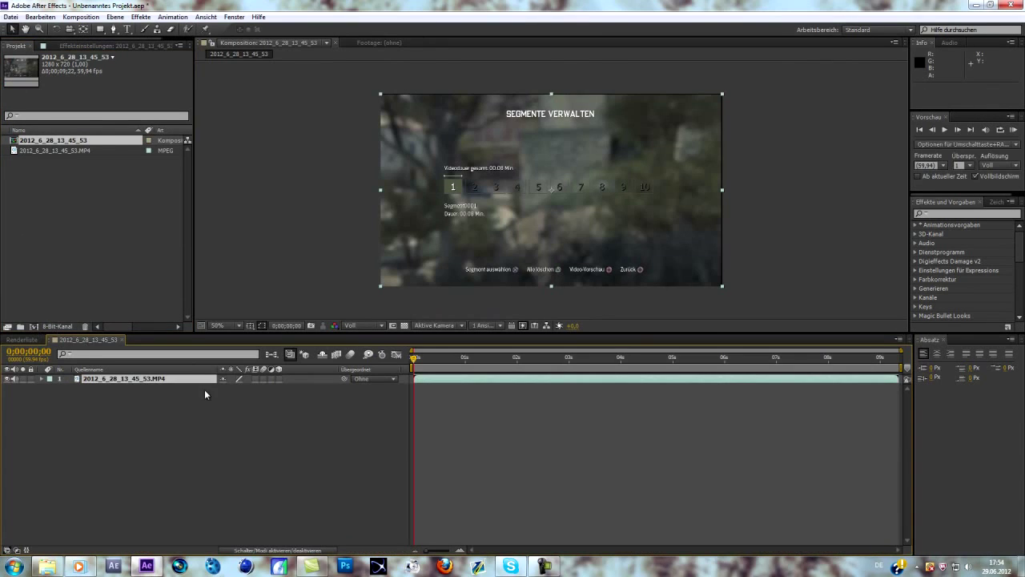
{"action": "left_click_drag", "start_coordinate": [493, 380], "coordinate": [429, 386]}
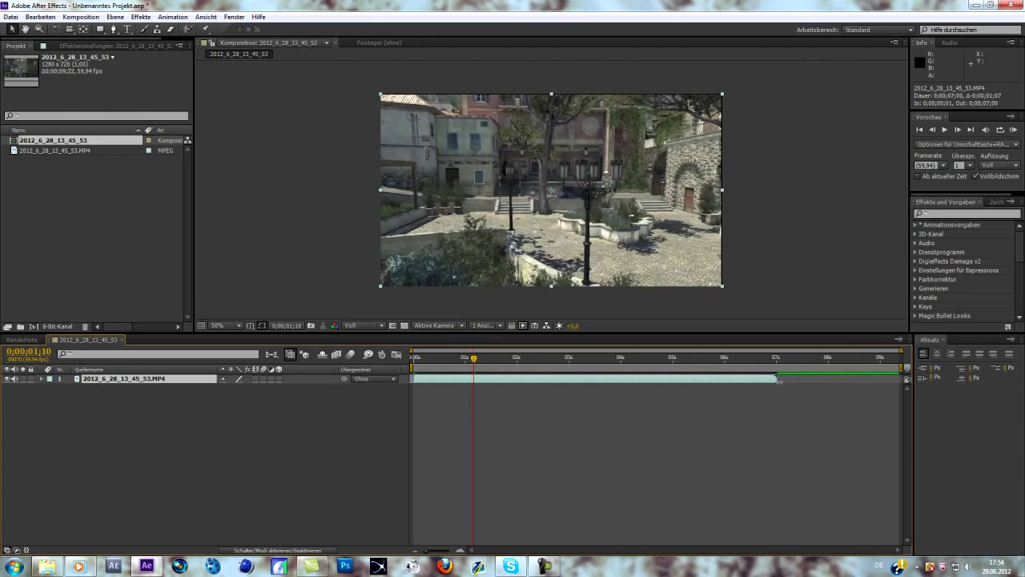
Drag the clip's out-point back to about 5 seconds and scrub through the remaining piazza footage
{"action": "left_click_drag", "start_coordinate": [779, 379], "coordinate": [688, 381]}
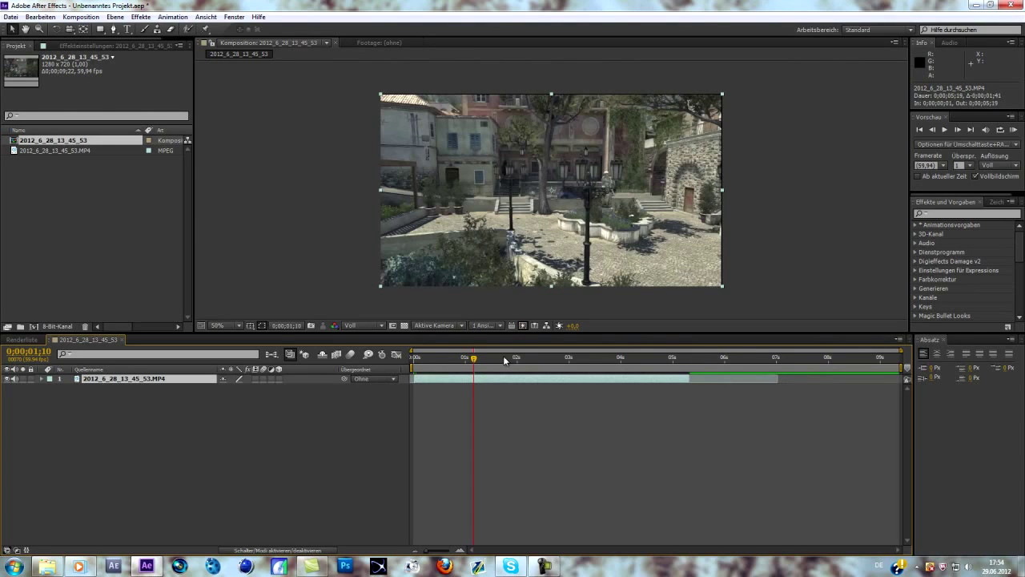
{"action": "left_click_drag", "start_coordinate": [473, 375], "coordinate": [584, 364]}
Run Kamera verfolgen on the clip and create the 3D tracker camera from the track
{"action": "right_click", "coordinate": [479, 377]}
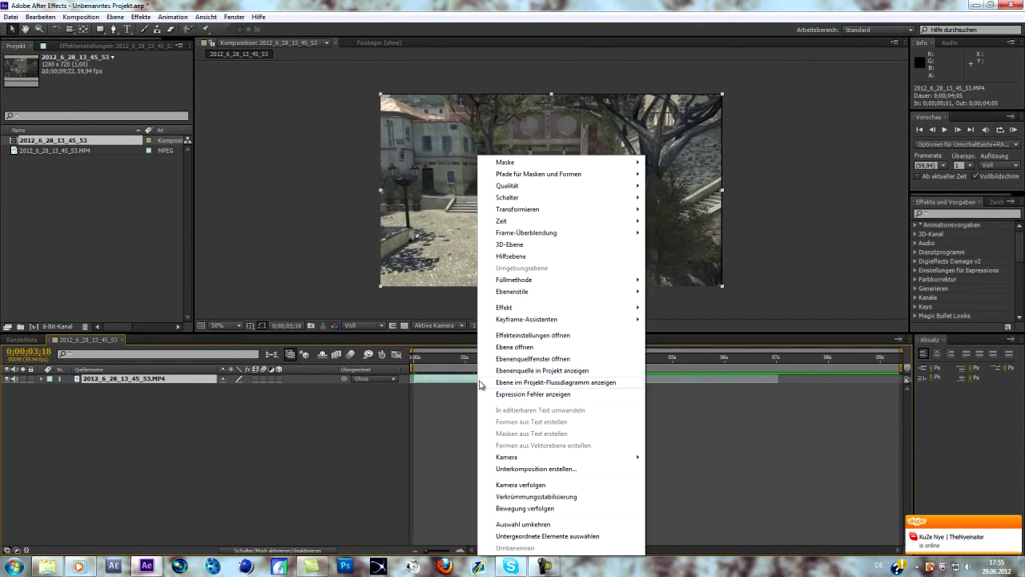
{"action": "left_click", "coordinate": [524, 486]}
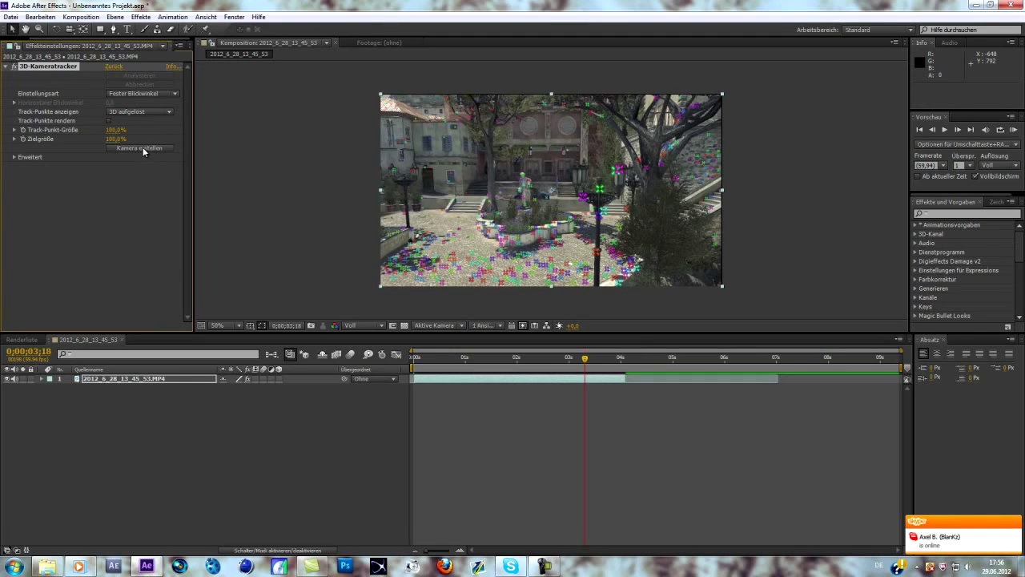
{"action": "left_click", "coordinate": [141, 148]}
Add a new solid layer from the viewer's Neu menu
{"action": "right_click", "coordinate": [166, 450]}
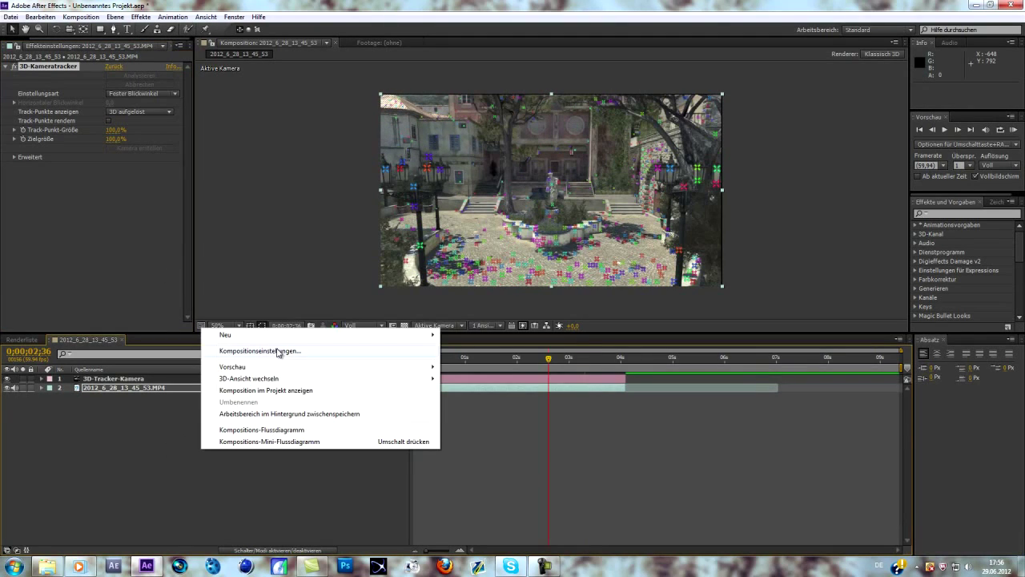
{"action": "mouse_move", "coordinate": [281, 335]}
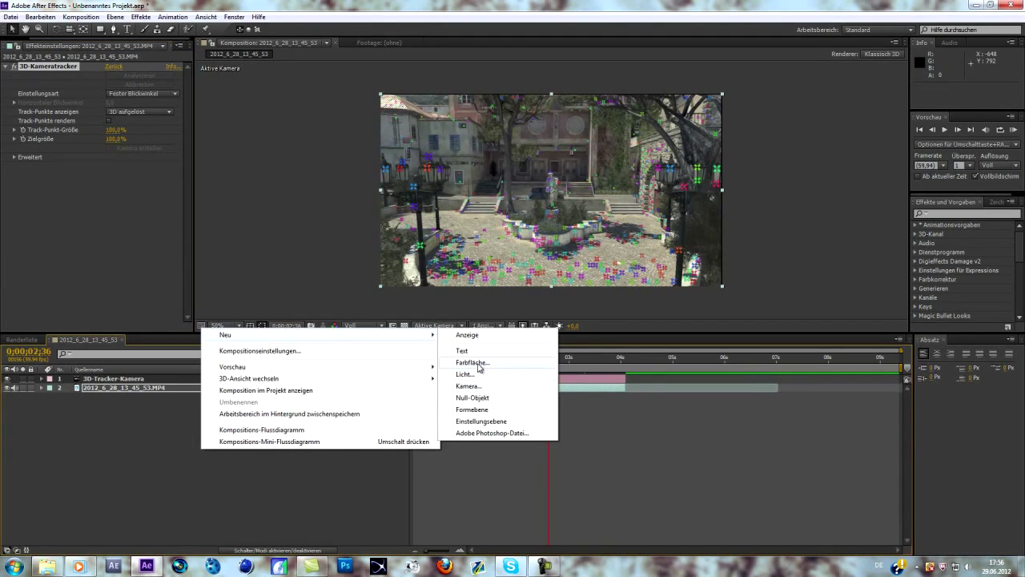
{"action": "left_click", "coordinate": [479, 362]}
Confirm the white solid, select it, and switch the Pen tool to RotoBézier
{"action": "left_click", "coordinate": [400, 366]}
{"action": "right_click", "coordinate": [152, 383]}
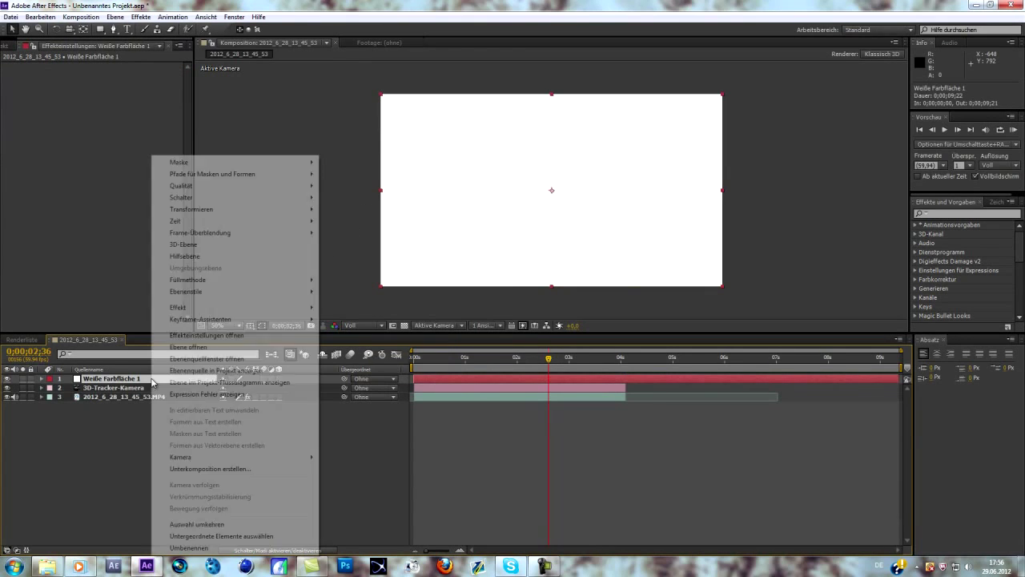
{"action": "left_click", "coordinate": [225, 219]}
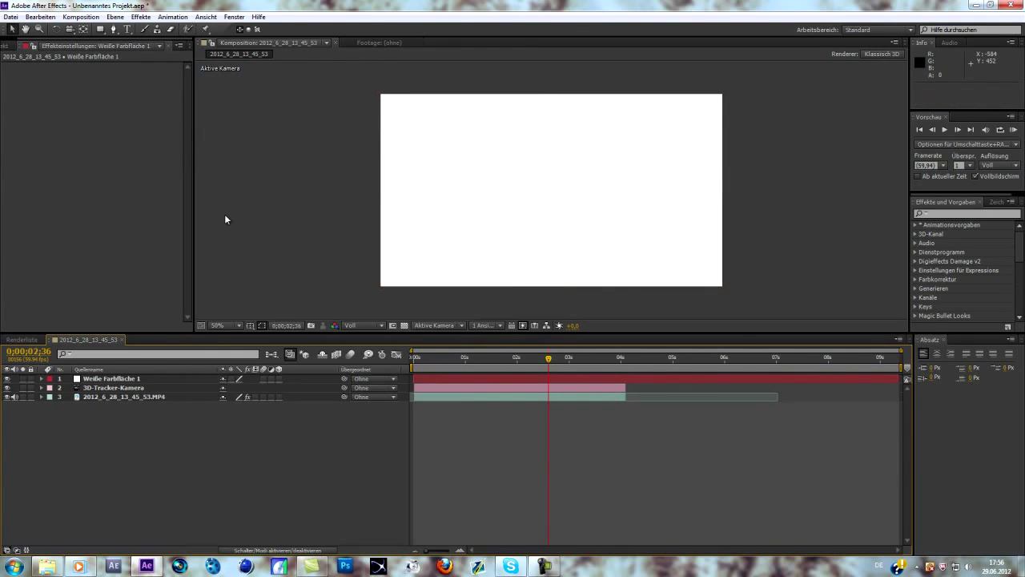
{"action": "left_click", "coordinate": [128, 380]}
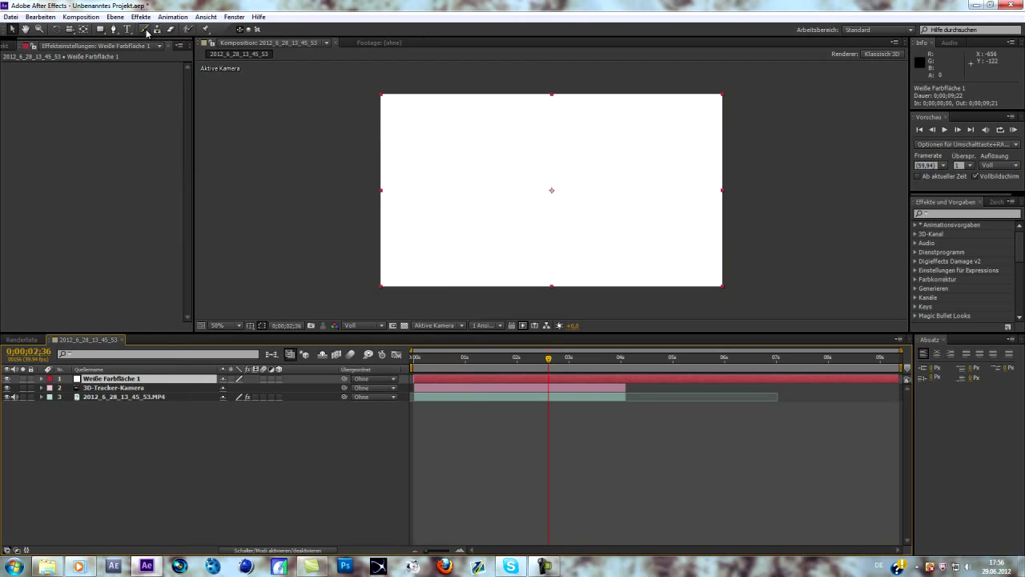
{"action": "left_click", "coordinate": [112, 29]}
Draw a wavy open mask path left to right across the solid's upper half
{"action": "left_click", "coordinate": [391, 174]}
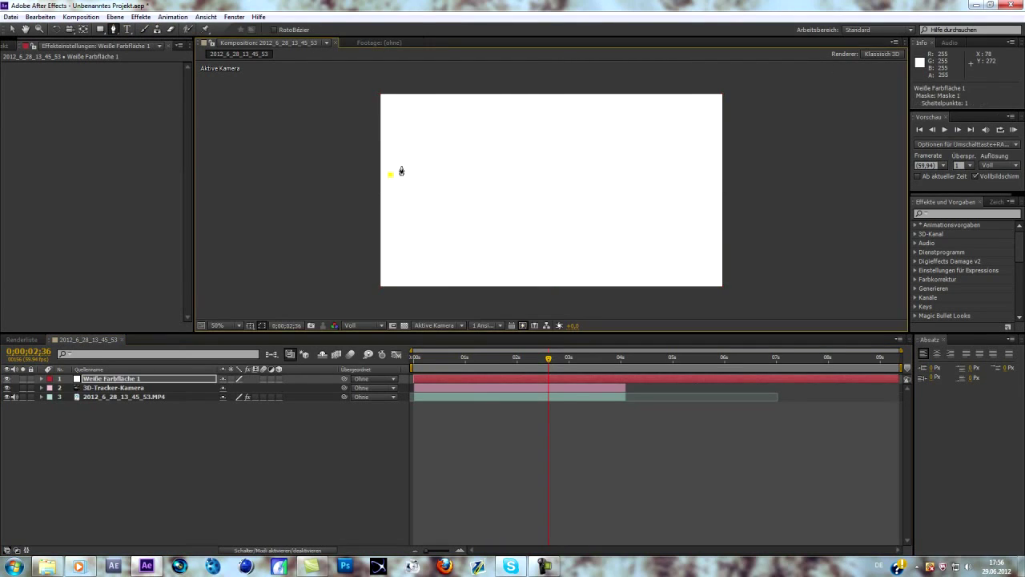
{"action": "left_click", "coordinate": [426, 158]}
{"action": "left_click", "coordinate": [446, 166]}
{"action": "left_click", "coordinate": [476, 183]}
{"action": "left_click", "coordinate": [496, 164]}
{"action": "left_click", "coordinate": [520, 161]}
{"action": "left_click", "coordinate": [554, 178]}
{"action": "left_click", "coordinate": [597, 161]}
{"action": "left_click", "coordinate": [642, 183]}
{"action": "left_click", "coordinate": [709, 166]}
{"action": "left_click", "coordinate": [138, 378]}
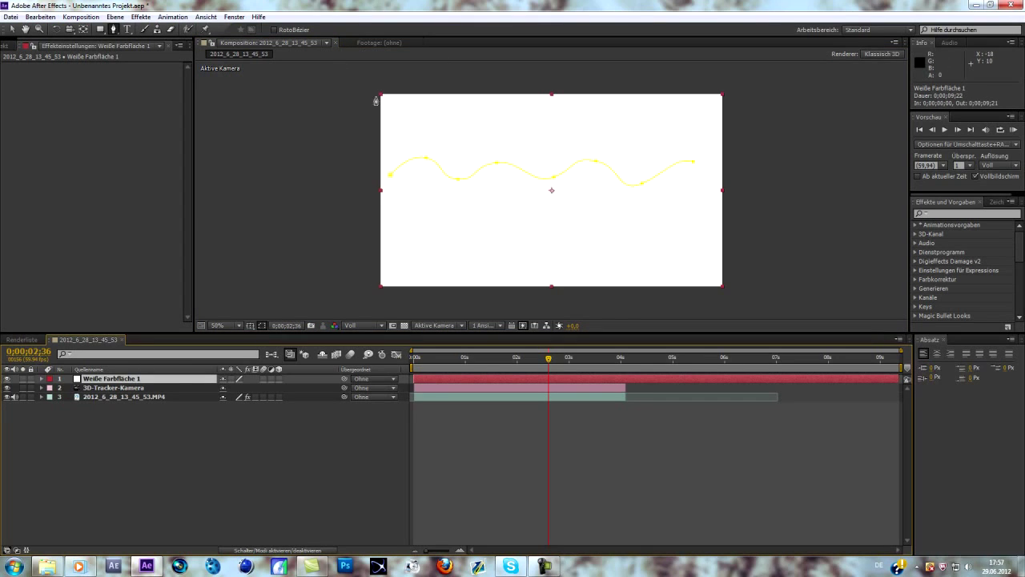
{"action": "right_click", "coordinate": [131, 380]}
Apply the Strich effect to the solid with paint style 'Originalbild anzeigen'
{"action": "mouse_move", "coordinate": [173, 312]}
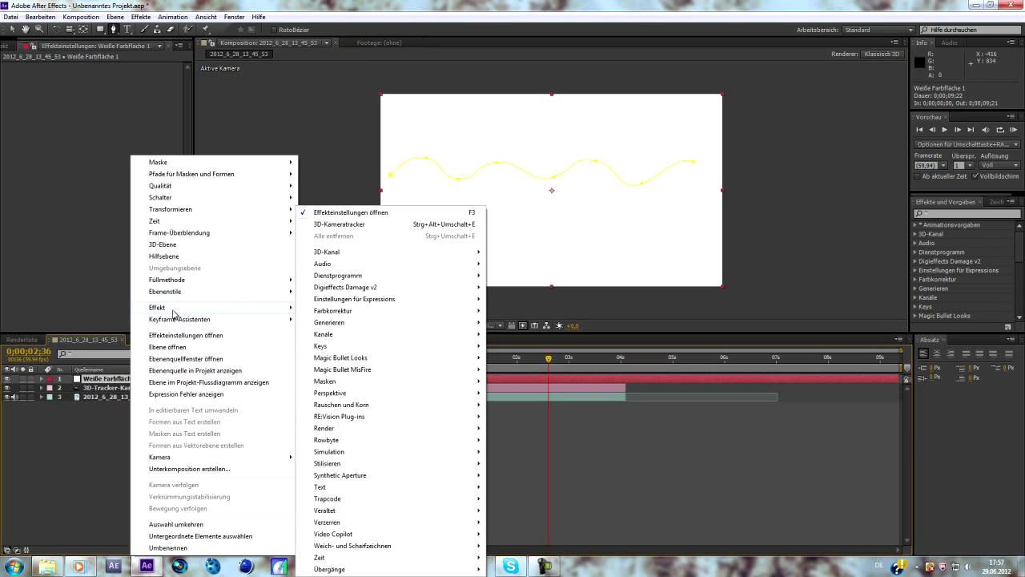
{"action": "mouse_move", "coordinate": [374, 323]}
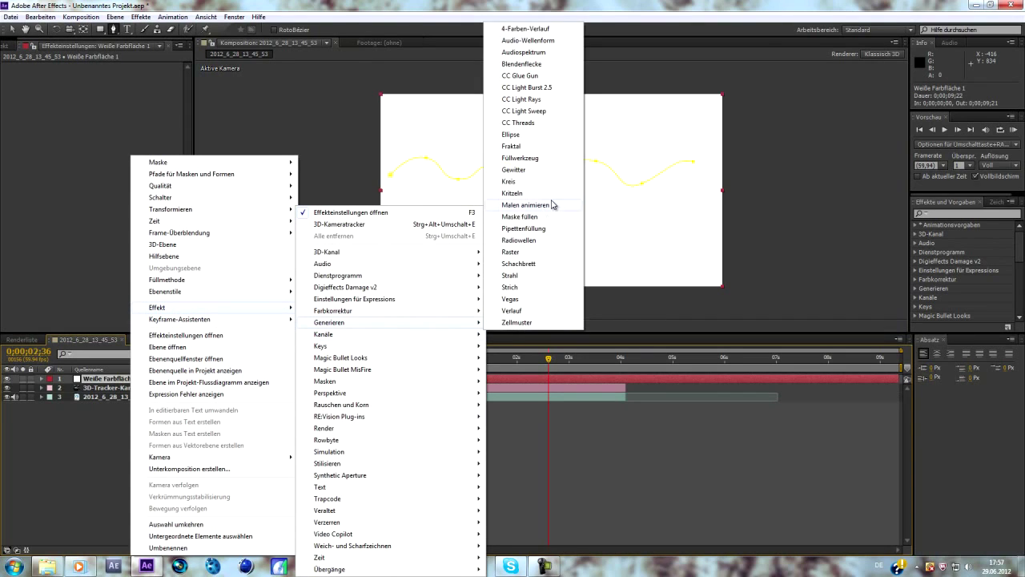
{"action": "left_click", "coordinate": [510, 287]}
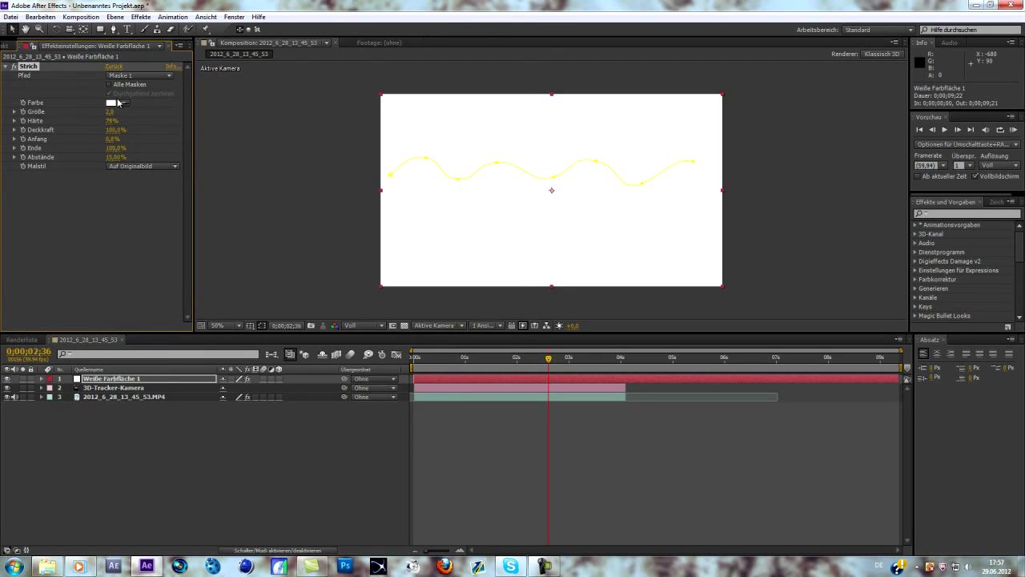
{"action": "left_click", "coordinate": [176, 173]}
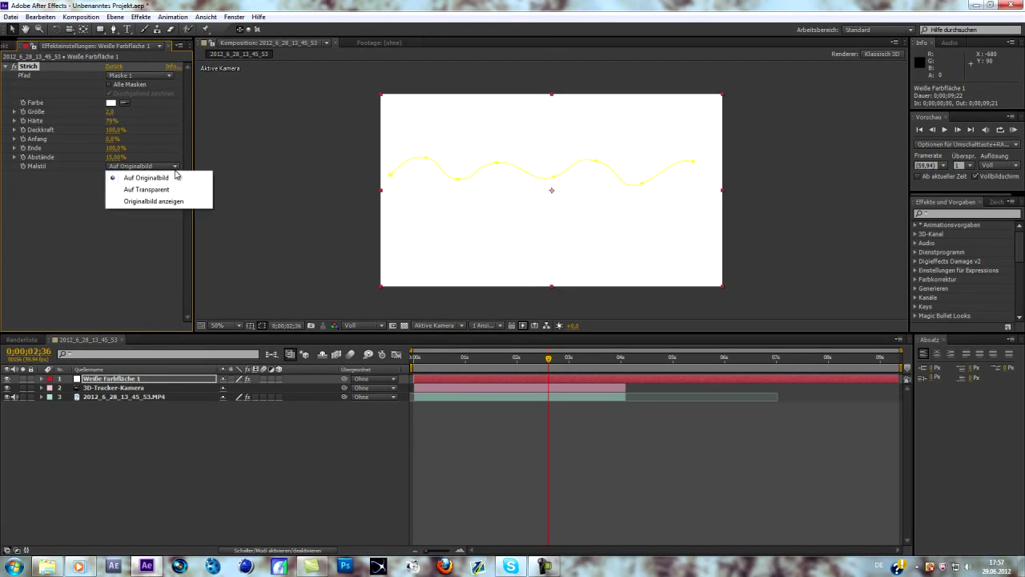
{"action": "left_click", "coordinate": [166, 202]}
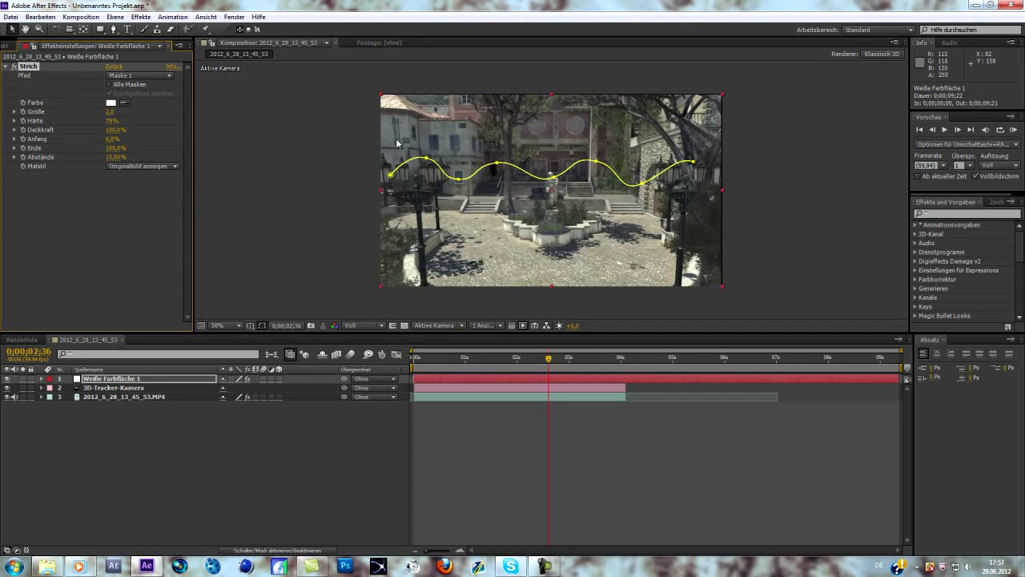
Set the stroke size to 10,3 and End to 21%, and make the solid 3D
{"action": "mouse_move", "coordinate": [110, 111]}
{"action": "left_mouse_down"}
{"action": "mouse_move", "coordinate": [288, 114]}
{"action": "mouse_move", "coordinate": [158, 121]}
{"action": "left_mouse_up"}
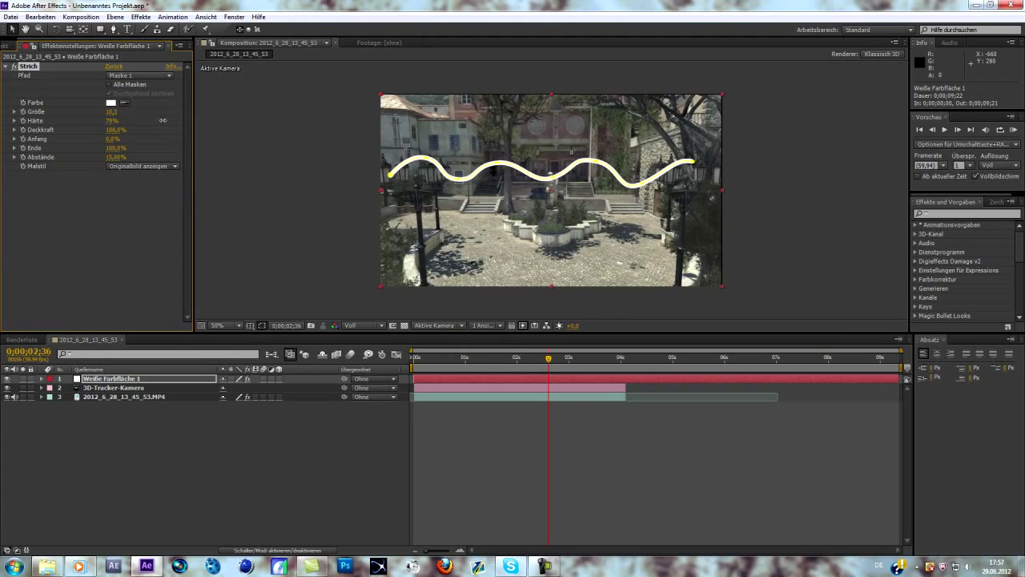
{"action": "mouse_move", "coordinate": [114, 149]}
{"action": "left_mouse_down"}
{"action": "mouse_move", "coordinate": [53, 161]}
{"action": "mouse_move", "coordinate": [64, 159]}
{"action": "left_mouse_up"}
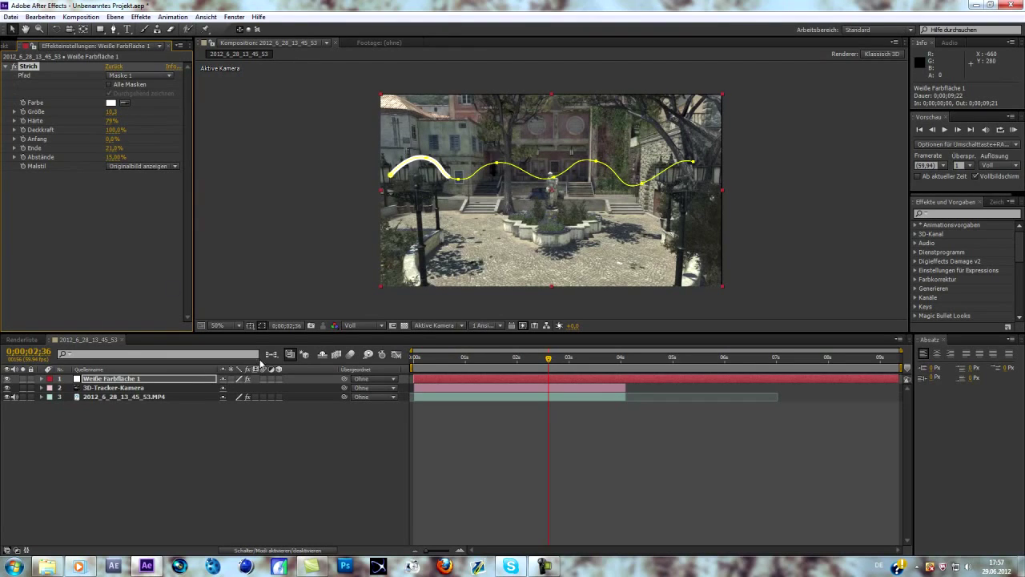
{"action": "left_click", "coordinate": [279, 378]}
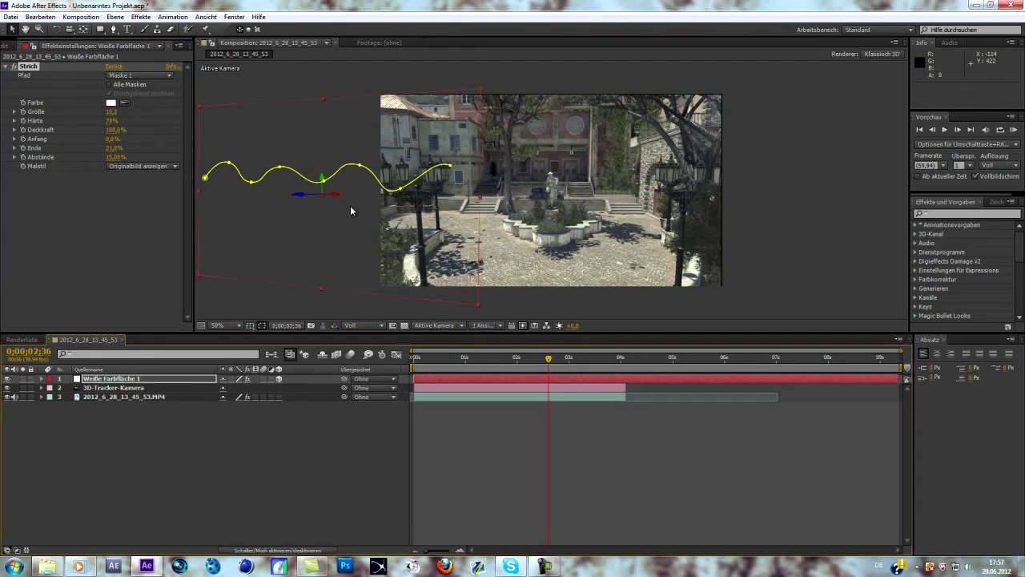
Move the wave solid right across the footage and rotate it -9° on Y
{"action": "left_click_drag", "start_coordinate": [335, 202], "coordinate": [548, 210]}
{"action": "key", "text": "r"}
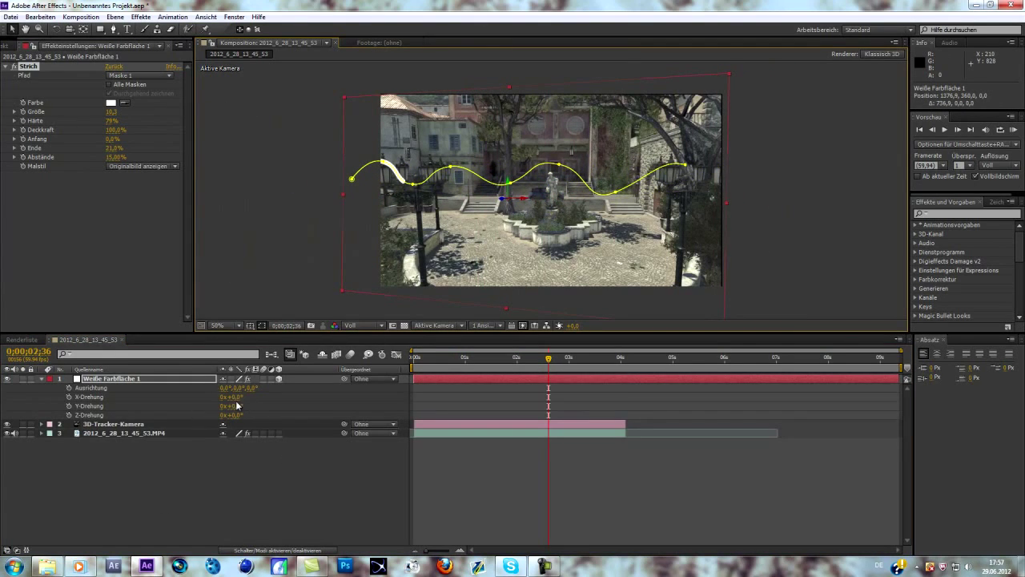
{"action": "left_click_drag", "start_coordinate": [237, 408], "coordinate": [234, 407]}
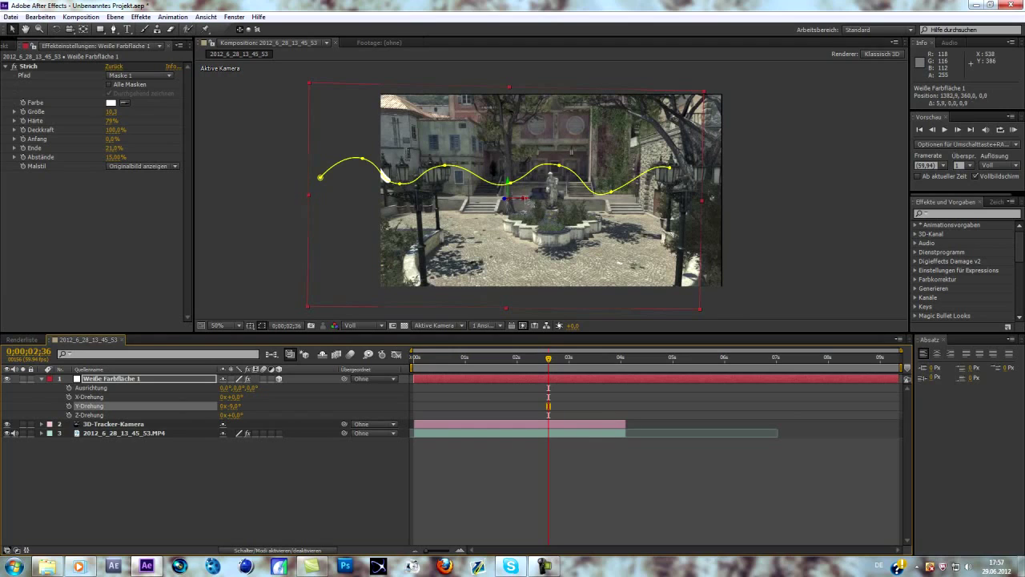
{"action": "mouse_move", "coordinate": [525, 199]}
{"action": "left_mouse_down"}
{"action": "mouse_move", "coordinate": [570, 212]}
{"action": "mouse_move", "coordinate": [513, 204]}
{"action": "left_mouse_up"}
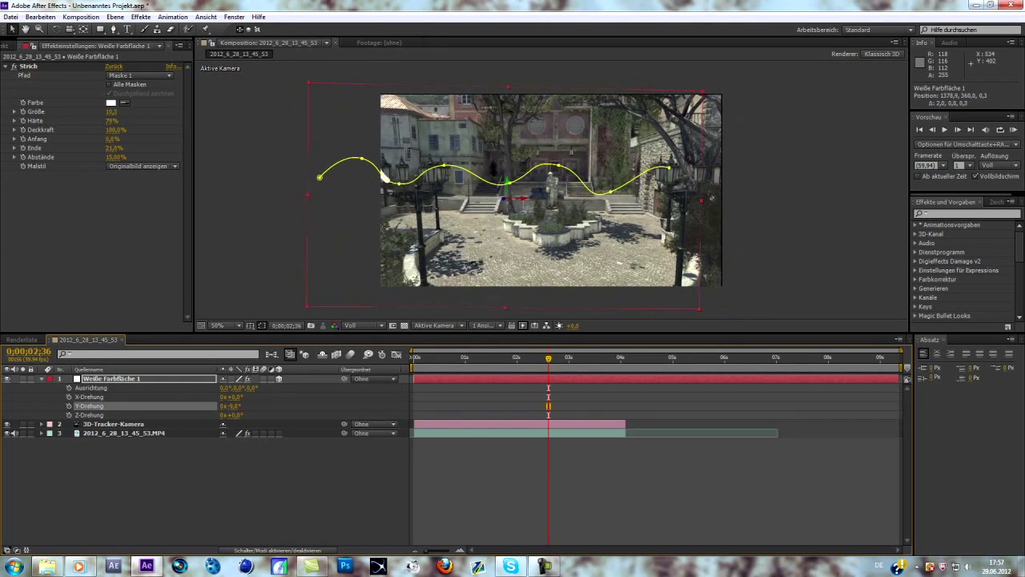
{"action": "left_click_drag", "start_coordinate": [449, 273], "coordinate": [451, 274]}
Enlarge the solid to 459%, then zoom out and settle on about 289% scale with adjusted position
{"action": "left_click", "coordinate": [107, 381]}
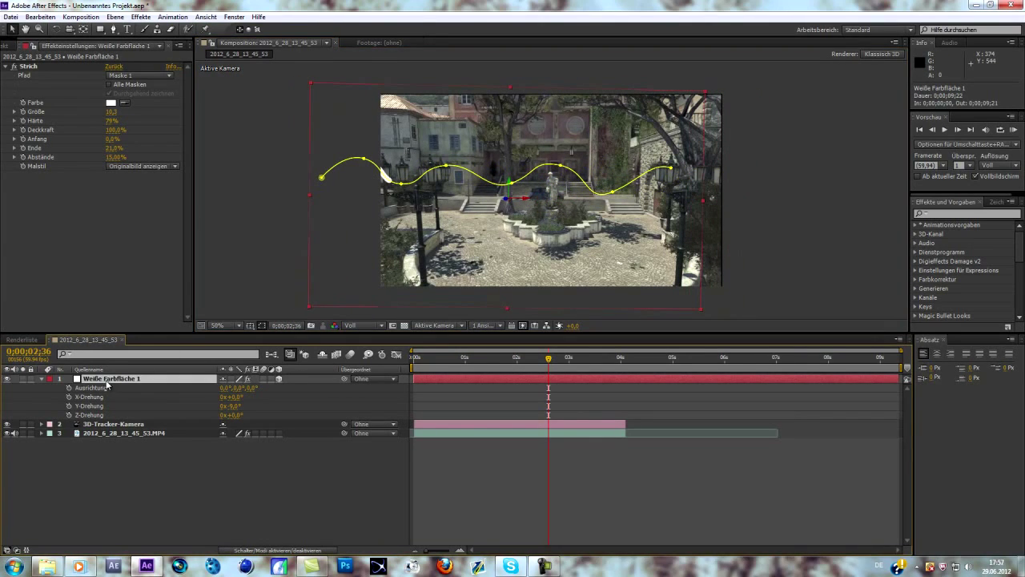
{"action": "key", "text": "s"}
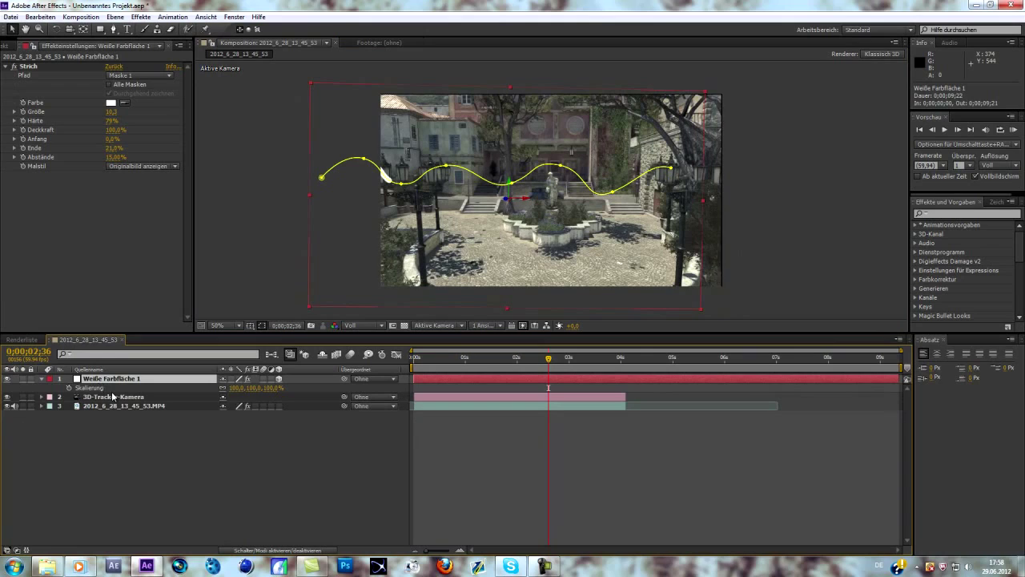
{"action": "left_click", "coordinate": [270, 389]}
{"action": "type", "text": "450"}
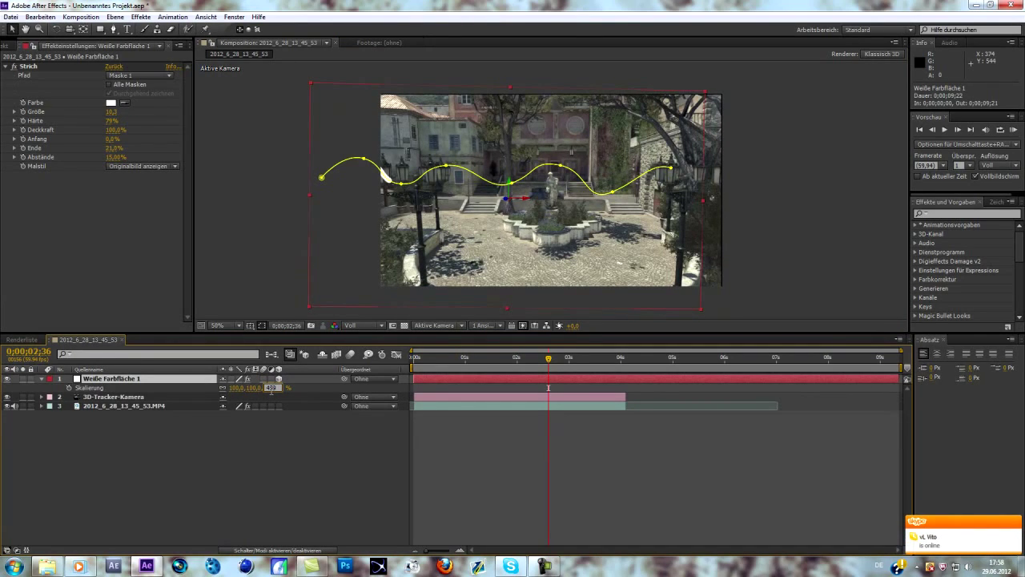
{"action": "key", "text": "Return"}
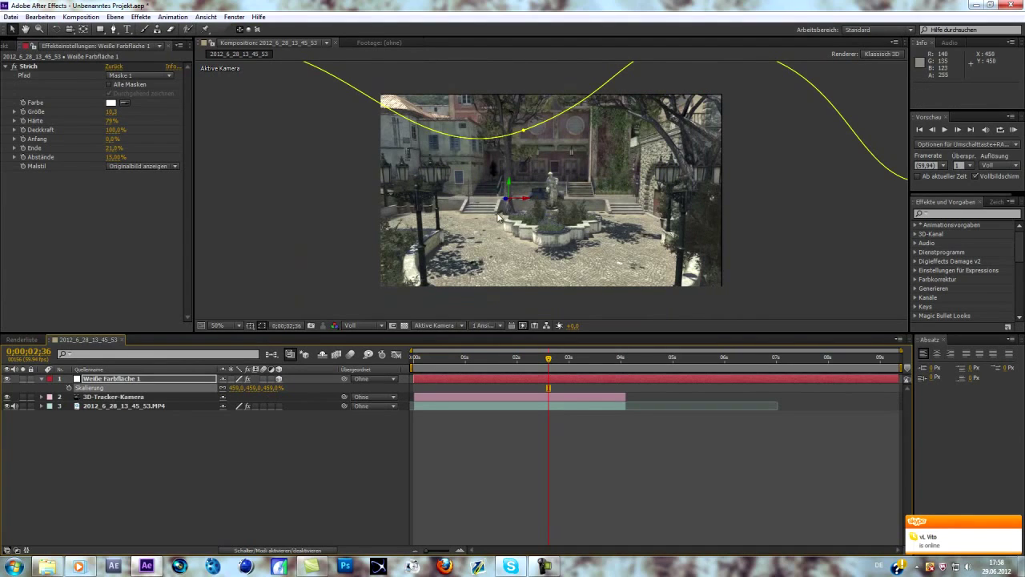
{"action": "key", "text": "comma"}
{"action": "key", "text": "comma"}
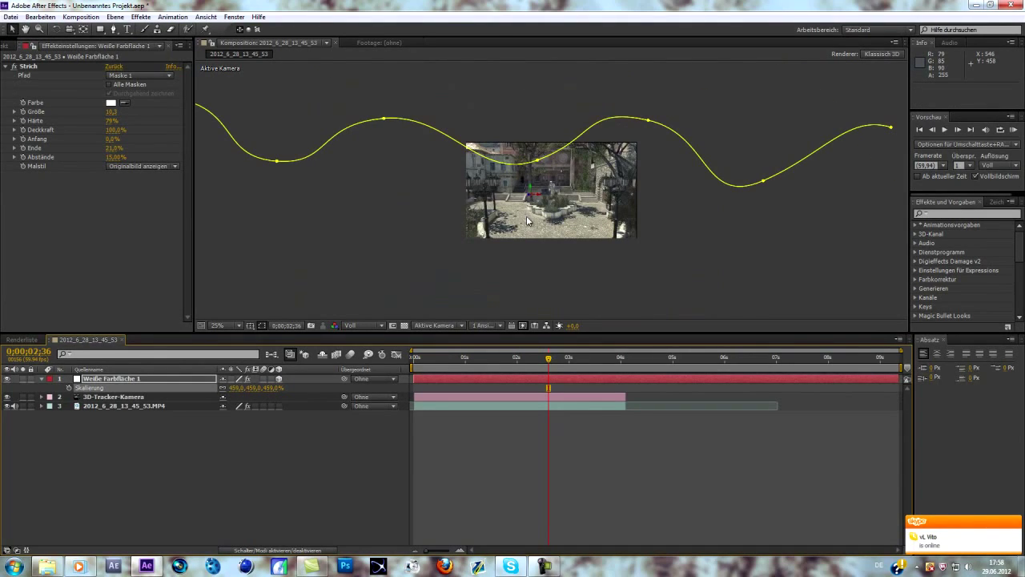
{"action": "left_click_drag", "start_coordinate": [533, 191], "coordinate": [535, 231]}
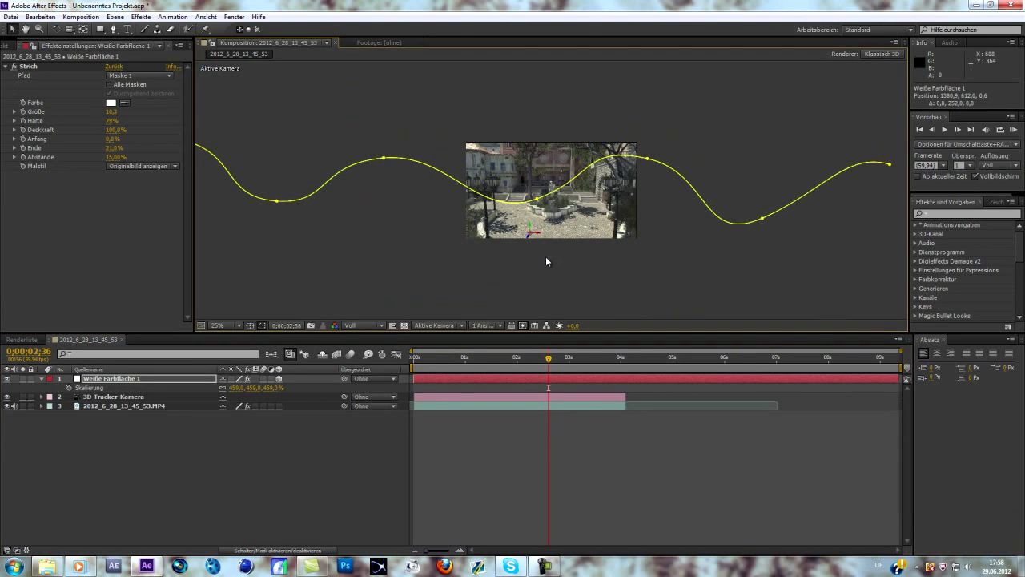
{"action": "mouse_move", "coordinate": [549, 360]}
{"action": "left_mouse_down"}
{"action": "mouse_move", "coordinate": [398, 363]}
{"action": "mouse_move", "coordinate": [640, 359]}
{"action": "mouse_move", "coordinate": [554, 352]}
{"action": "left_mouse_up"}
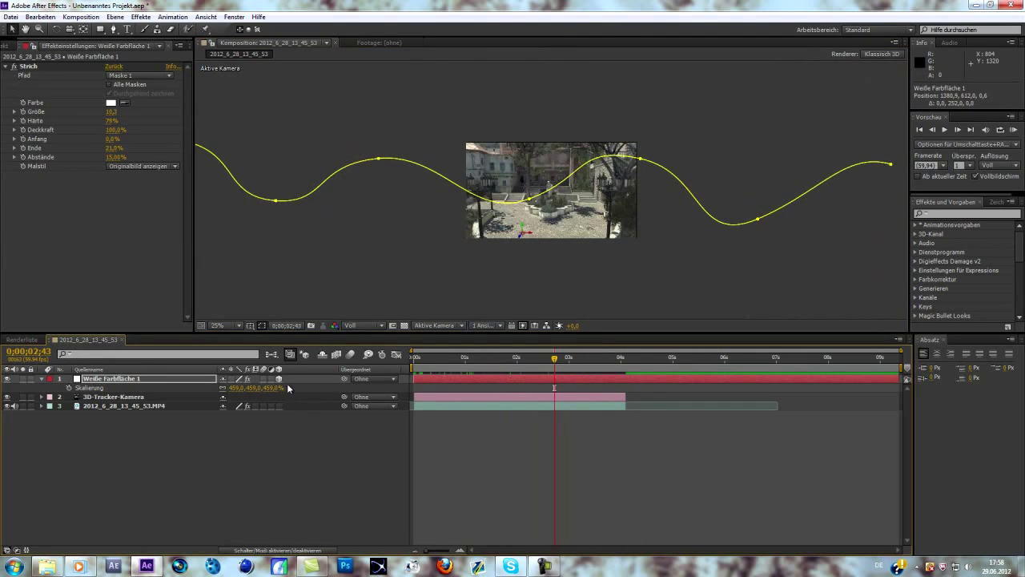
{"action": "mouse_move", "coordinate": [240, 388]}
{"action": "left_mouse_down"}
{"action": "mouse_move", "coordinate": [175, 392]}
{"action": "mouse_move", "coordinate": [185, 392]}
{"action": "left_mouse_up"}
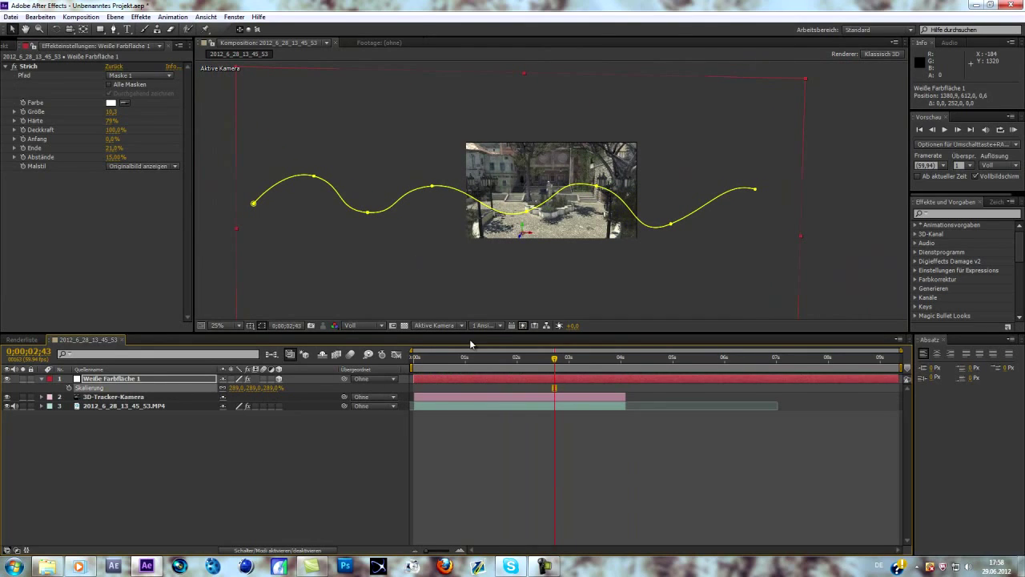
{"action": "left_click_drag", "start_coordinate": [594, 202], "coordinate": [594, 176]}
{"action": "mouse_move", "coordinate": [555, 364]}
{"action": "left_mouse_down"}
{"action": "mouse_move", "coordinate": [410, 355]}
{"action": "mouse_move", "coordinate": [627, 353]}
{"action": "mouse_move", "coordinate": [520, 371]}
{"action": "left_mouse_up"}
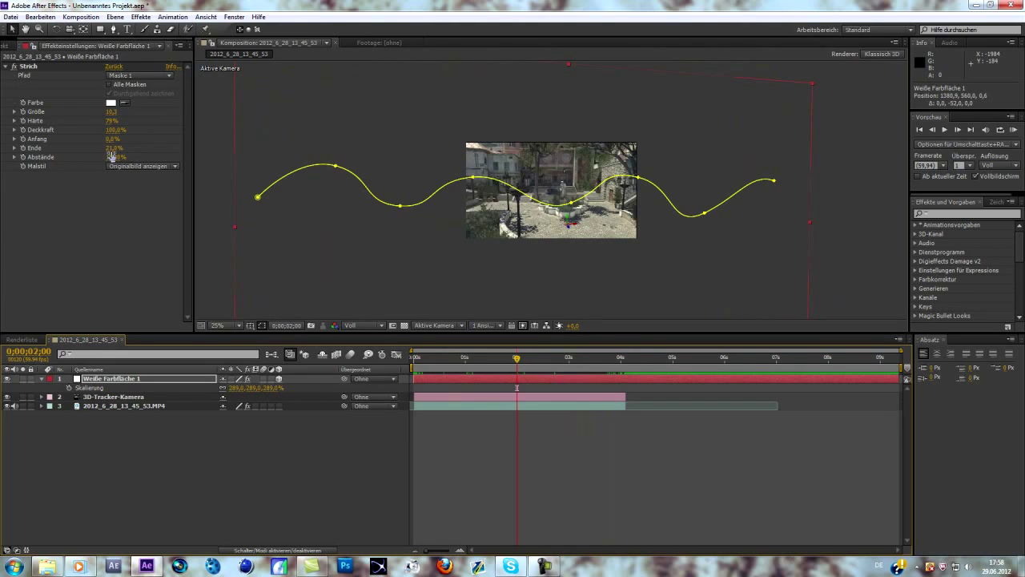
Set the Strich End to 0% near the timeline start and keyframe it
{"action": "left_click_drag", "start_coordinate": [113, 147], "coordinate": [163, 148]}
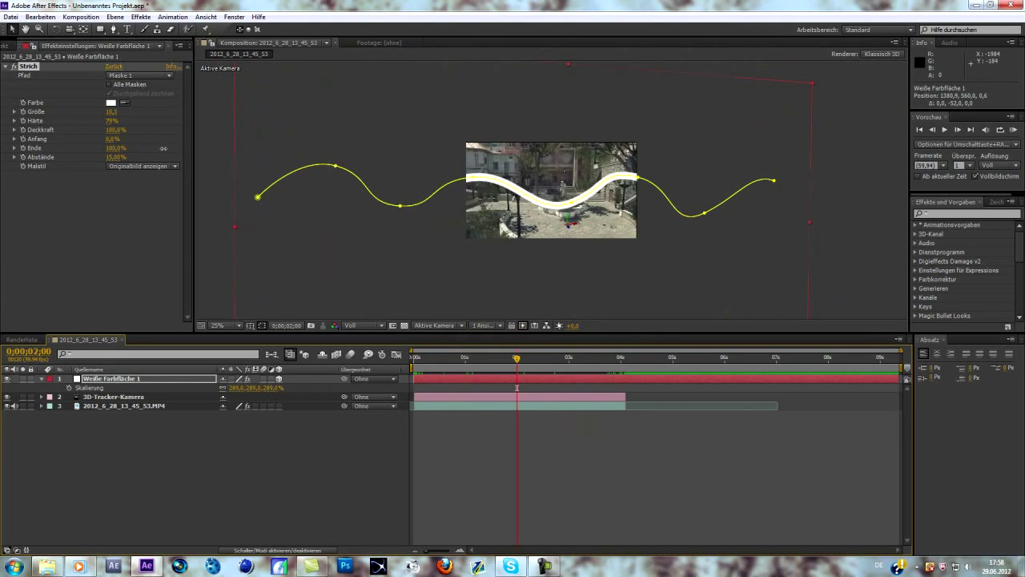
{"action": "left_click_drag", "start_coordinate": [227, 149], "coordinate": [170, 149]}
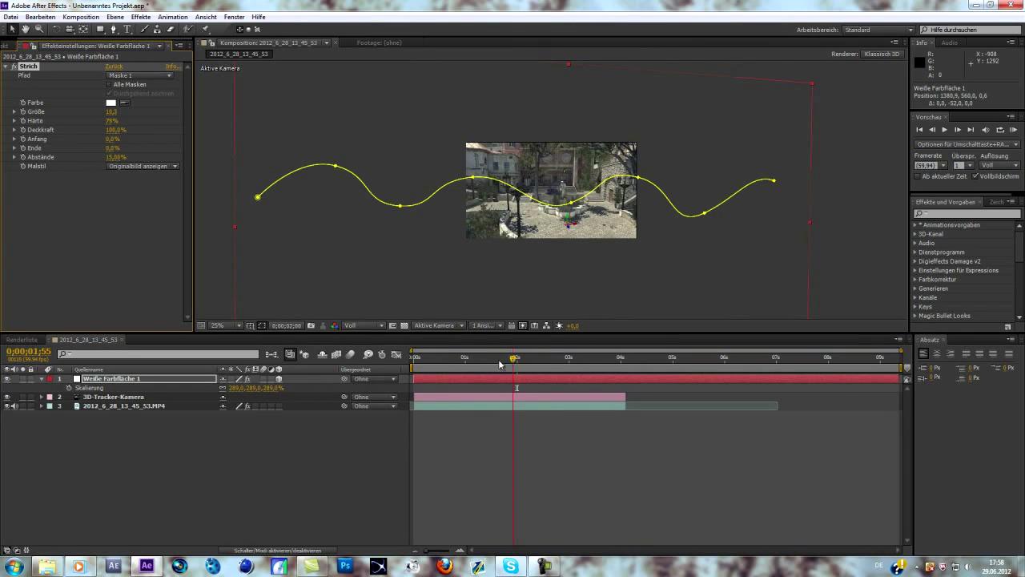
{"action": "left_click_drag", "start_coordinate": [517, 358], "coordinate": [418, 364]}
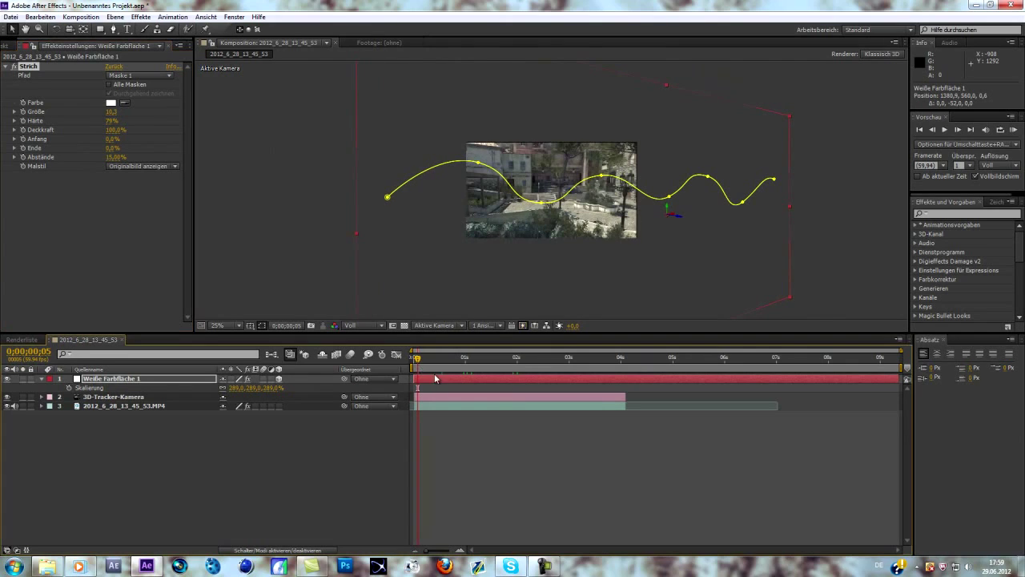
{"action": "left_click", "coordinate": [23, 148]}
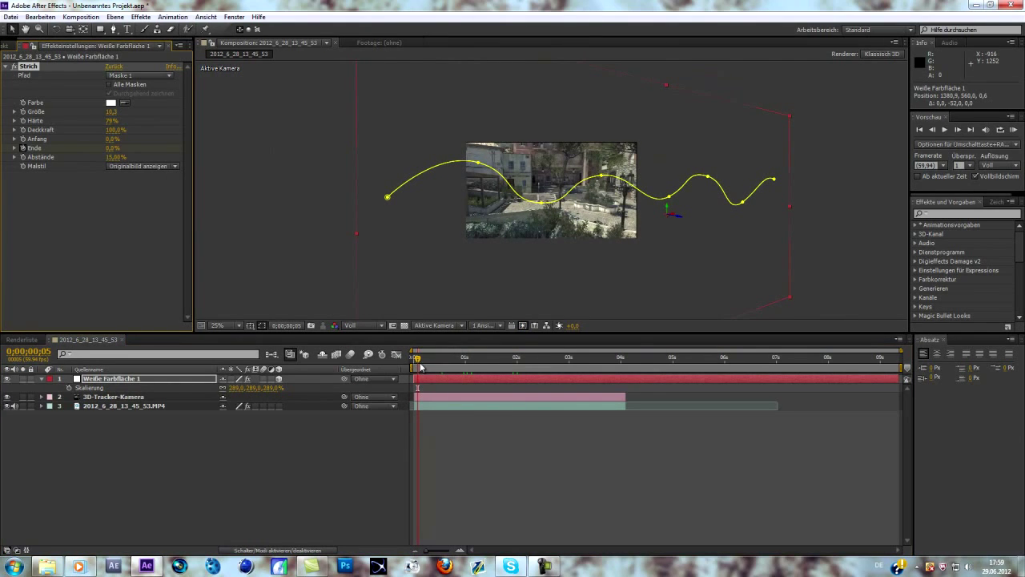
Around four seconds, raise End to about 93% so the stroke draws along the wave
{"action": "mouse_move", "coordinate": [420, 366]}
{"action": "left_mouse_down"}
{"action": "mouse_move", "coordinate": [575, 376]}
{"action": "mouse_move", "coordinate": [618, 369]}
{"action": "left_mouse_up"}
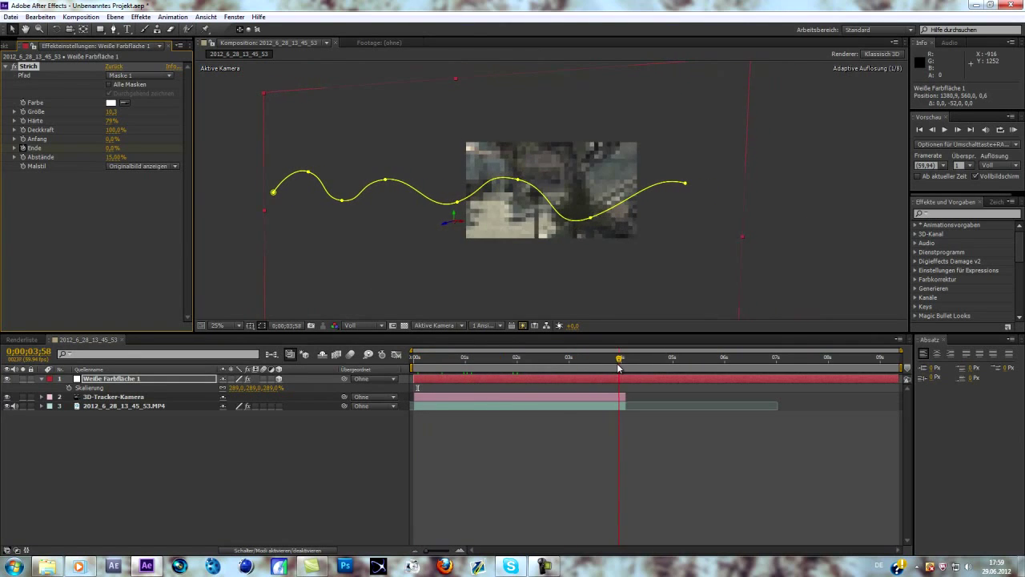
{"action": "left_click_drag", "start_coordinate": [112, 148], "coordinate": [239, 152]}
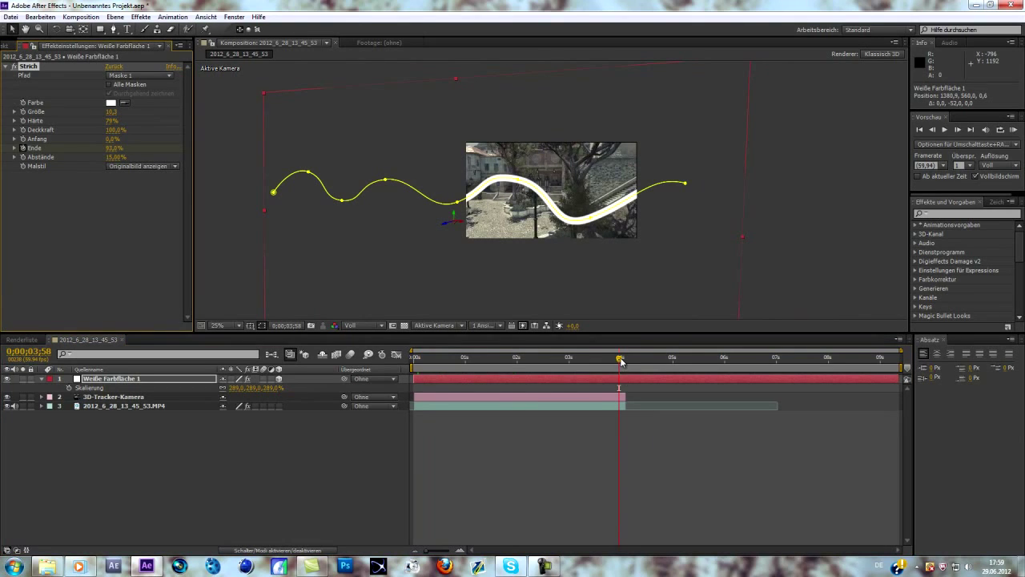
{"action": "left_click_drag", "start_coordinate": [620, 361], "coordinate": [524, 358]}
{"action": "key", "text": "period"}
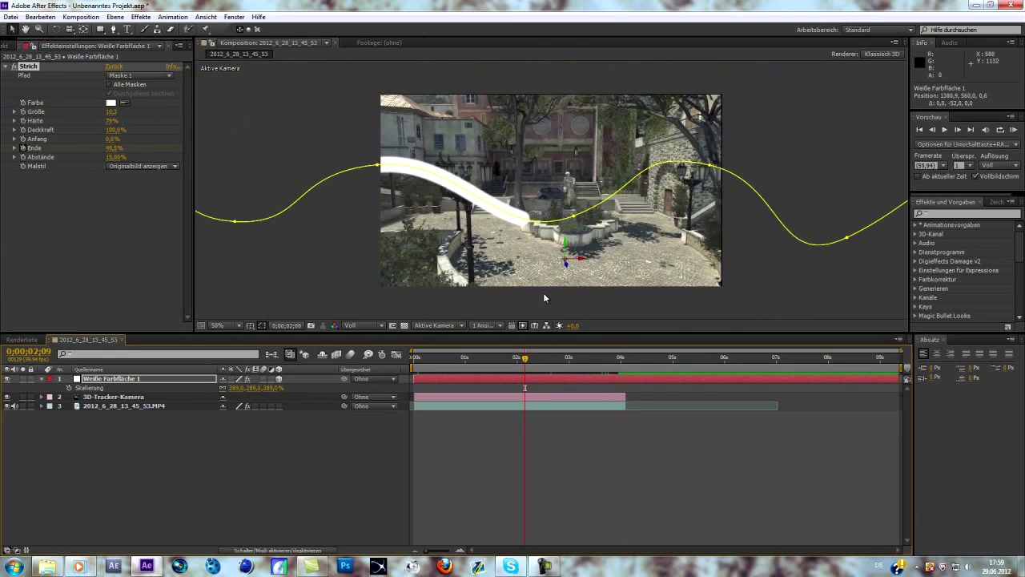
Set the viewer resolution to Half and reveal the solid's End keyframes with U
{"action": "left_click", "coordinate": [379, 325]}
{"action": "left_click", "coordinate": [377, 351]}
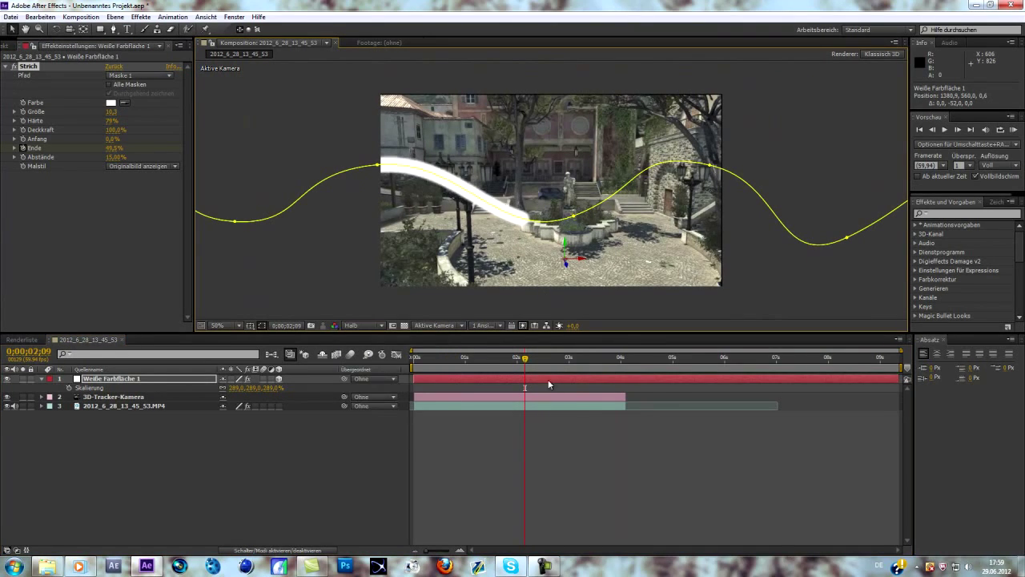
{"action": "left_click_drag", "start_coordinate": [526, 361], "coordinate": [475, 365]}
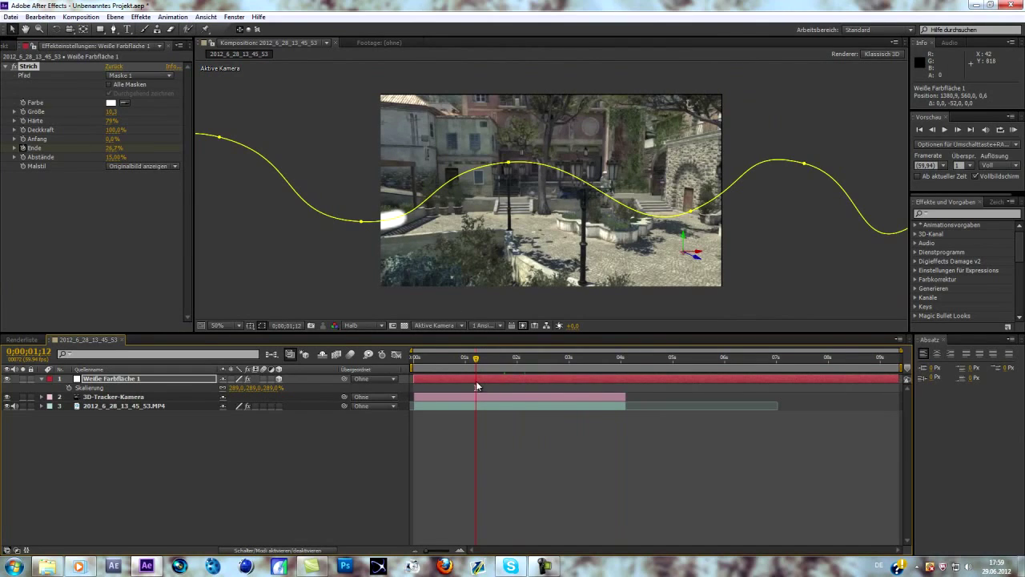
{"action": "left_click", "coordinate": [463, 383]}
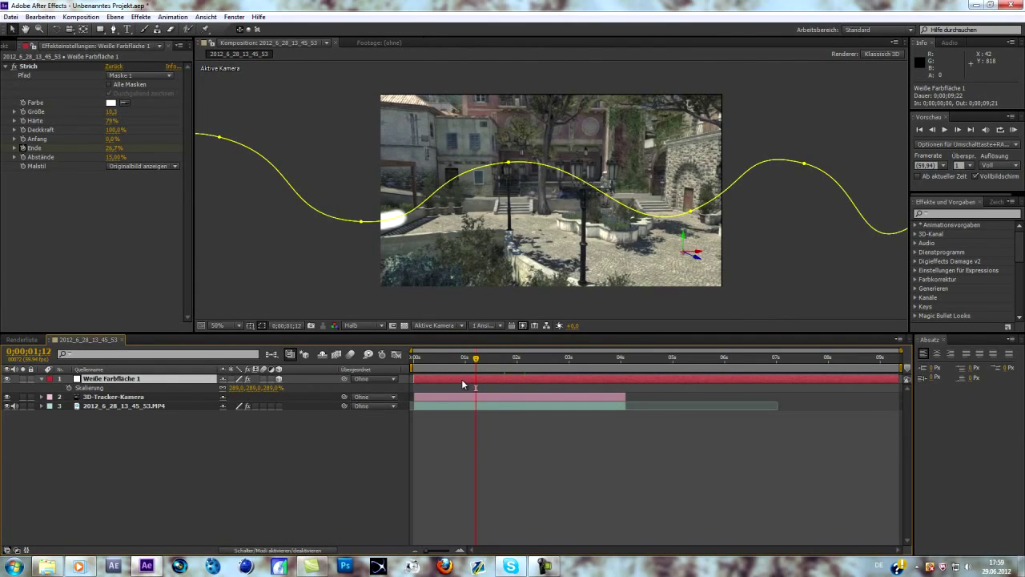
{"action": "key", "text": "u"}
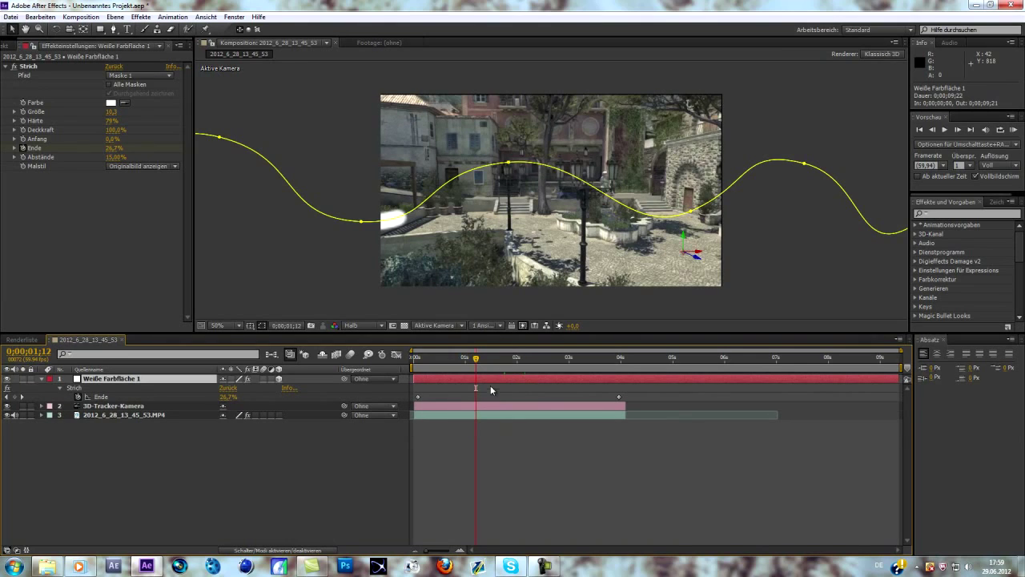
Add an End keyframe of 23,8% at 0:00:00;17 and check the stroke's growth later on
{"action": "mouse_move", "coordinate": [475, 362]}
{"action": "left_mouse_down"}
{"action": "mouse_move", "coordinate": [434, 369]}
{"action": "mouse_move", "coordinate": [428, 360]}
{"action": "left_mouse_up"}
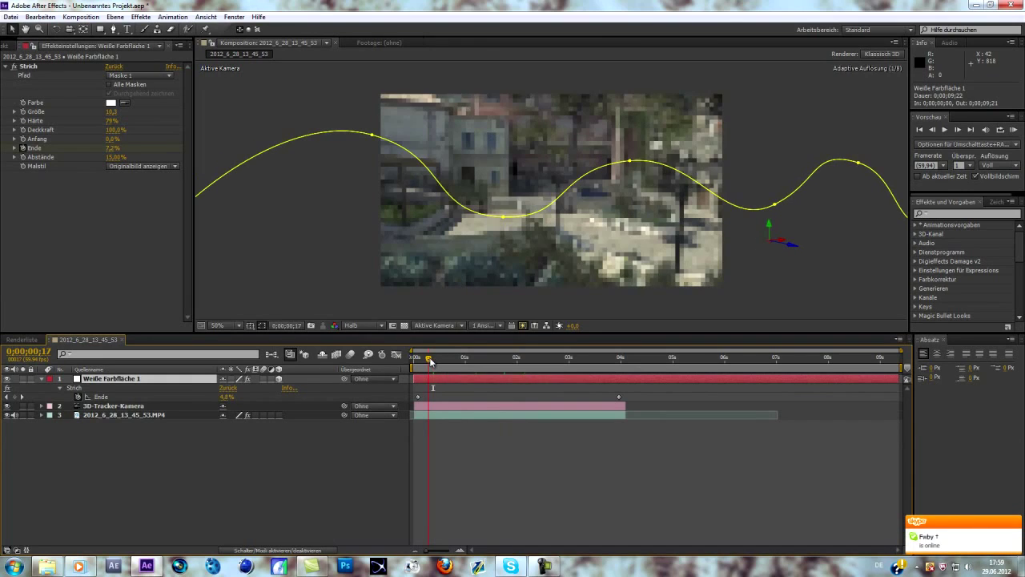
{"action": "mouse_move", "coordinate": [111, 150]}
{"action": "left_mouse_down"}
{"action": "mouse_move", "coordinate": [130, 150]}
{"action": "mouse_move", "coordinate": [110, 150]}
{"action": "left_mouse_up"}
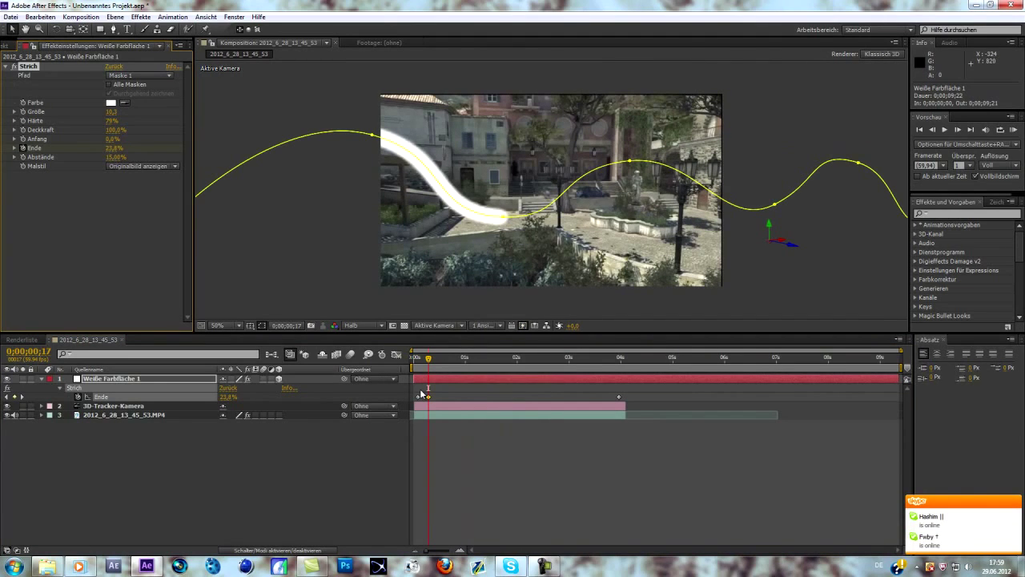
{"action": "mouse_move", "coordinate": [430, 360]}
{"action": "left_mouse_down"}
{"action": "mouse_move", "coordinate": [567, 350]}
{"action": "mouse_move", "coordinate": [622, 320]}
{"action": "left_mouse_up"}
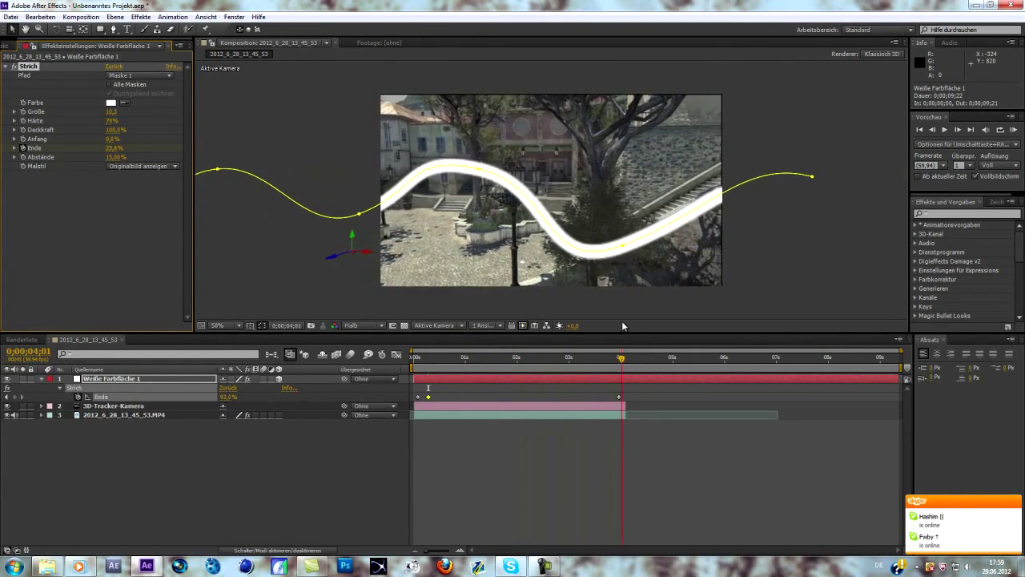
Apply the Leuchten glow to Weiße Farbfläche 1 with radius about 7 and scrub to preview it
{"action": "left_click", "coordinate": [147, 378]}
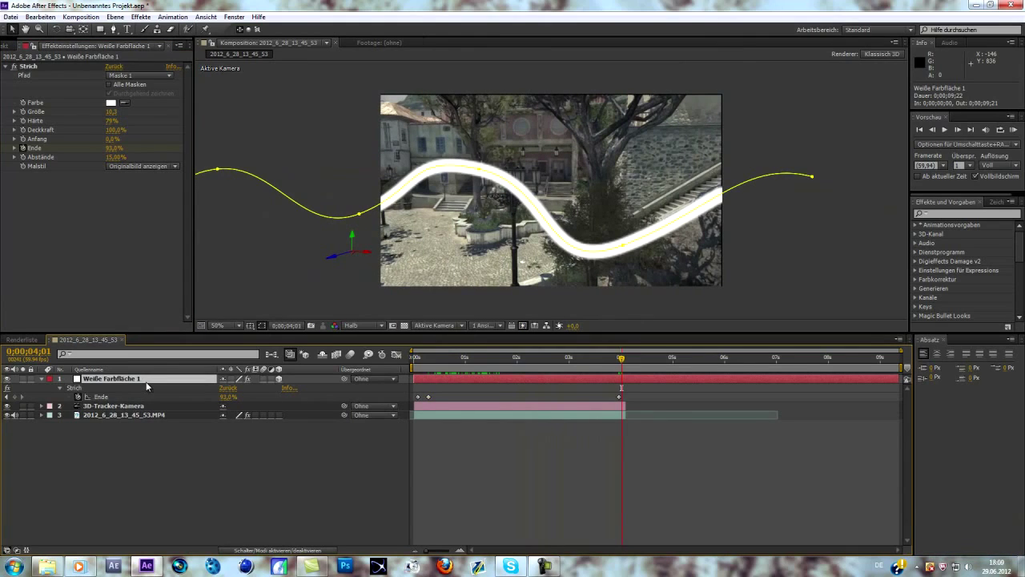
{"action": "left_click", "coordinate": [931, 211]}
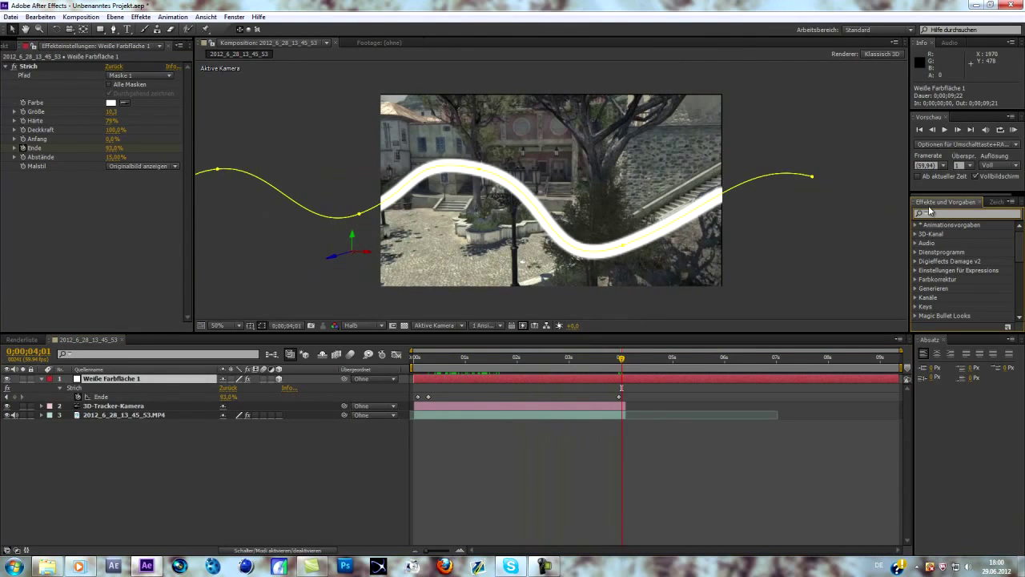
{"action": "type", "text": "leuchte"}
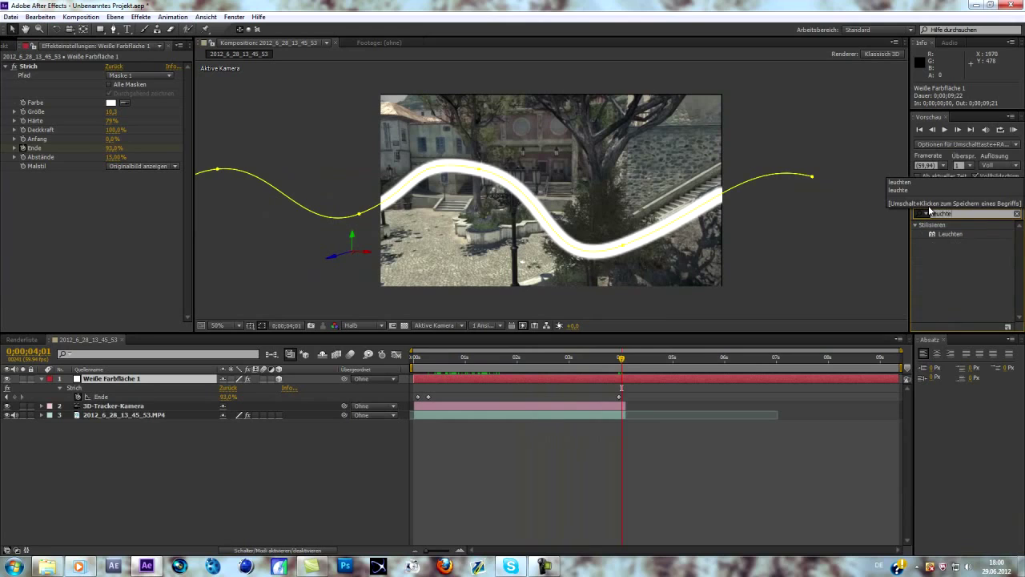
{"action": "type", "text": "n"}
{"action": "left_click_drag", "start_coordinate": [950, 233], "coordinate": [163, 381]}
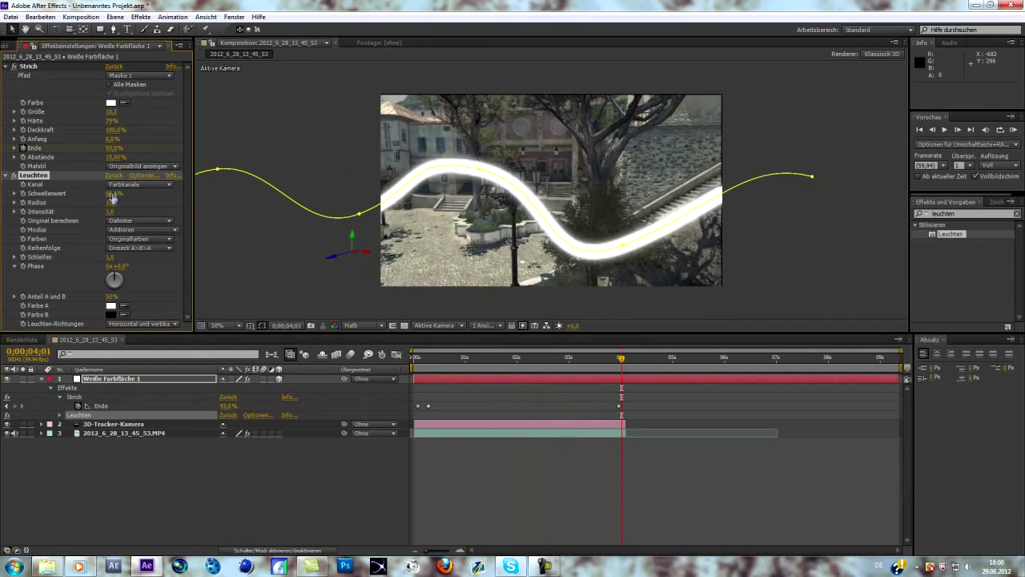
{"action": "mouse_move", "coordinate": [106, 203]}
{"action": "left_mouse_down"}
{"action": "mouse_move", "coordinate": [82, 205]}
{"action": "mouse_move", "coordinate": [94, 210]}
{"action": "left_mouse_up"}
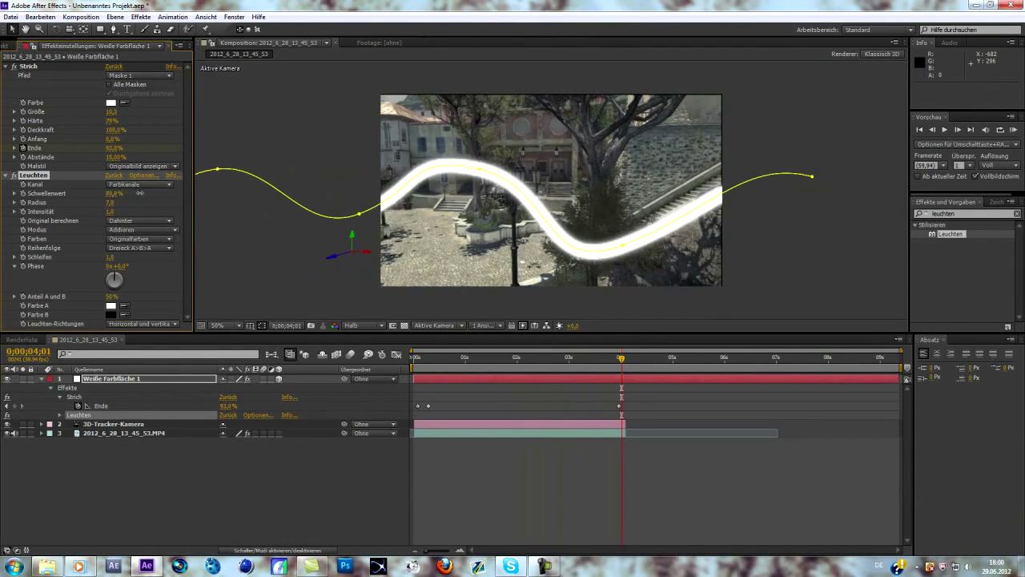
{"action": "left_click_drag", "start_coordinate": [622, 364], "coordinate": [485, 368]}
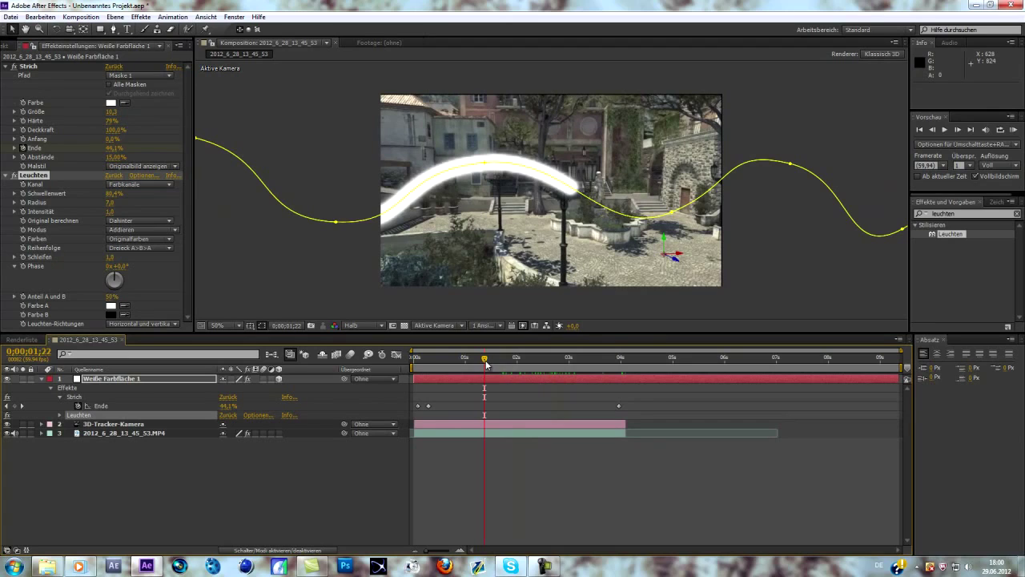
{"action": "left_click_drag", "start_coordinate": [486, 364], "coordinate": [517, 370]}
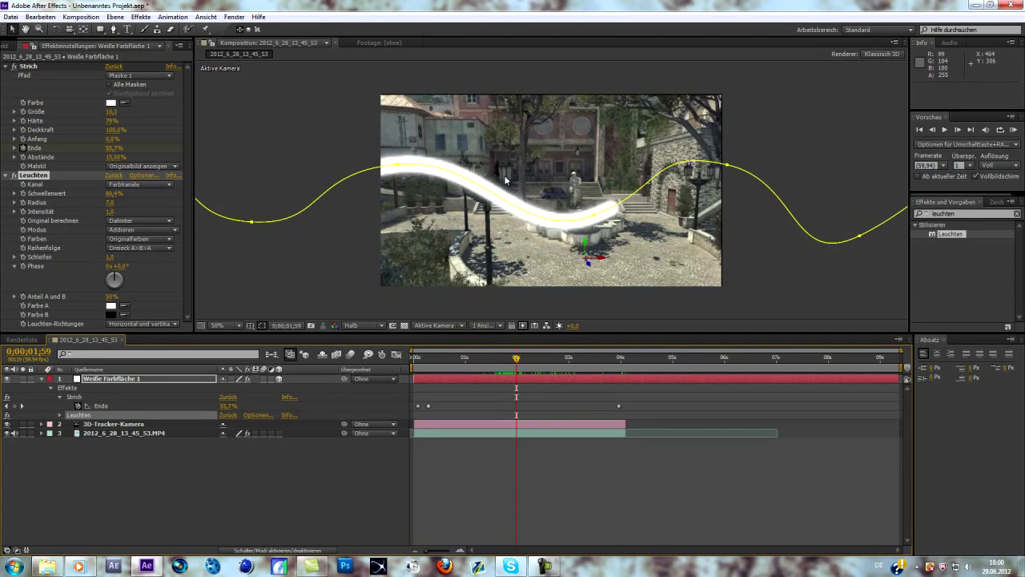
Zoom the viewer to 200% and reframe on the glowing stroke, then restore the Cinematics folder window
{"action": "key", "text": "period"}
{"action": "key", "text": "period"}
{"action": "key", "text": "period"}
{"action": "scroll", "coordinate": [471, 194], "scroll_direction": "down", "scroll_amount": 3}
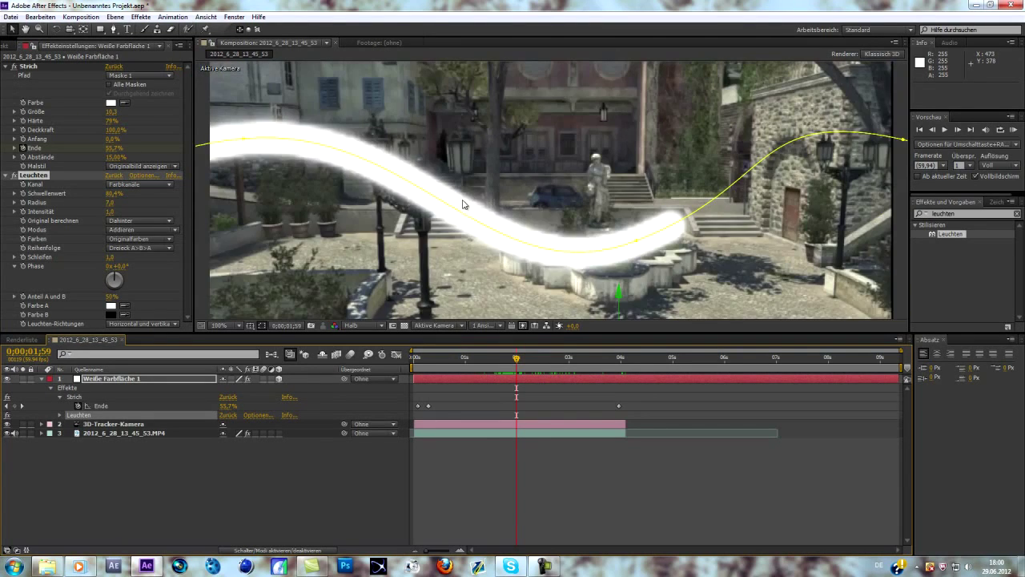
{"action": "scroll", "coordinate": [540, 212], "scroll_direction": "up", "scroll_amount": 3}
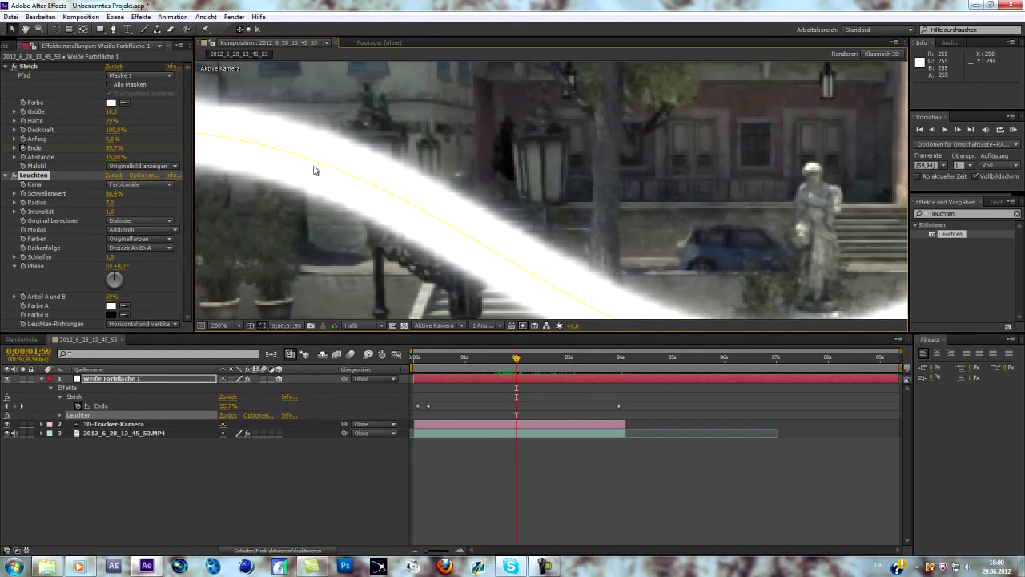
{"action": "scroll", "coordinate": [595, 264], "scroll_direction": "down", "scroll_amount": 1}
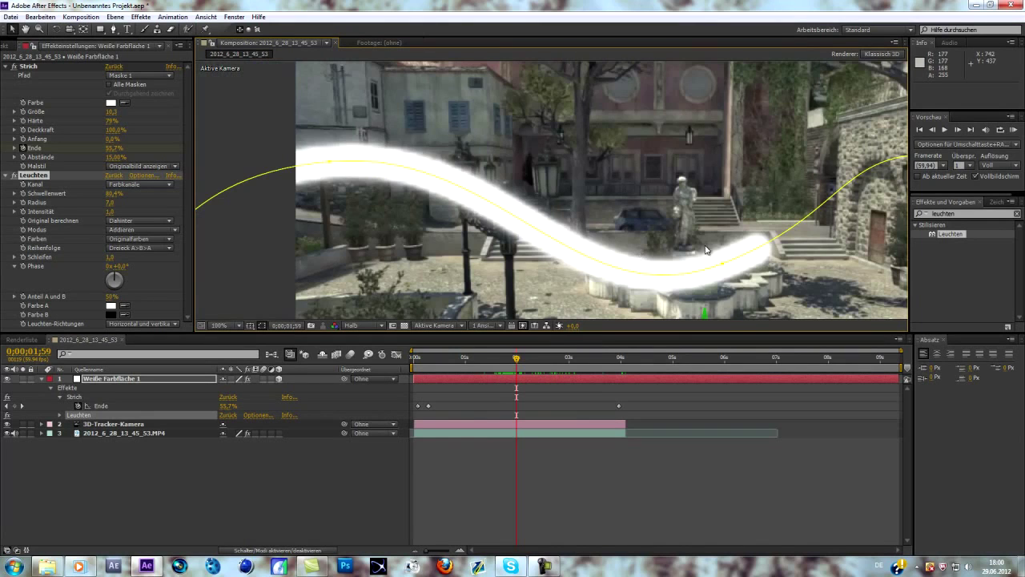
{"action": "left_click_drag", "start_coordinate": [705, 250], "coordinate": [546, 202]}
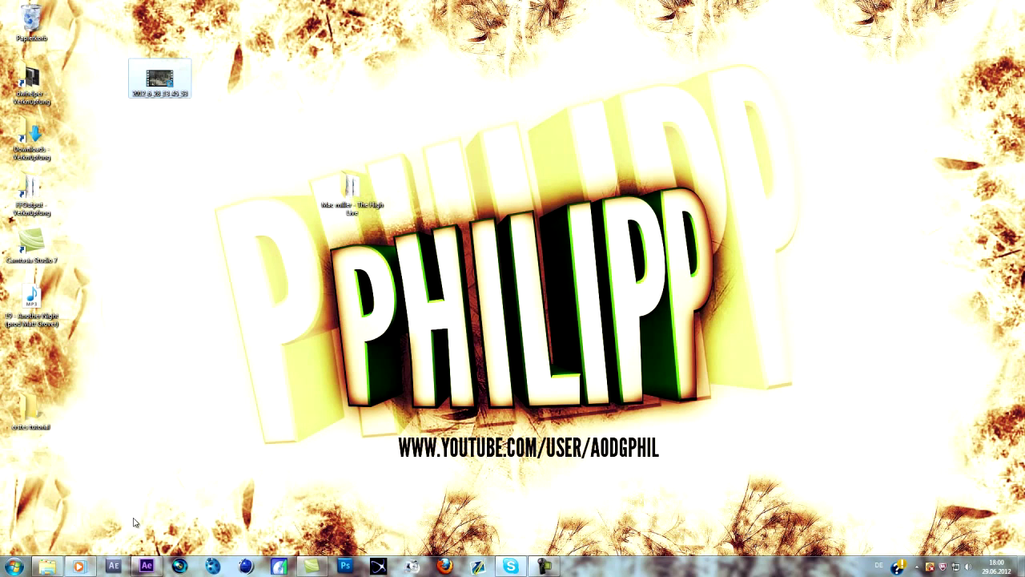
{"action": "left_click", "coordinate": [46, 567]}
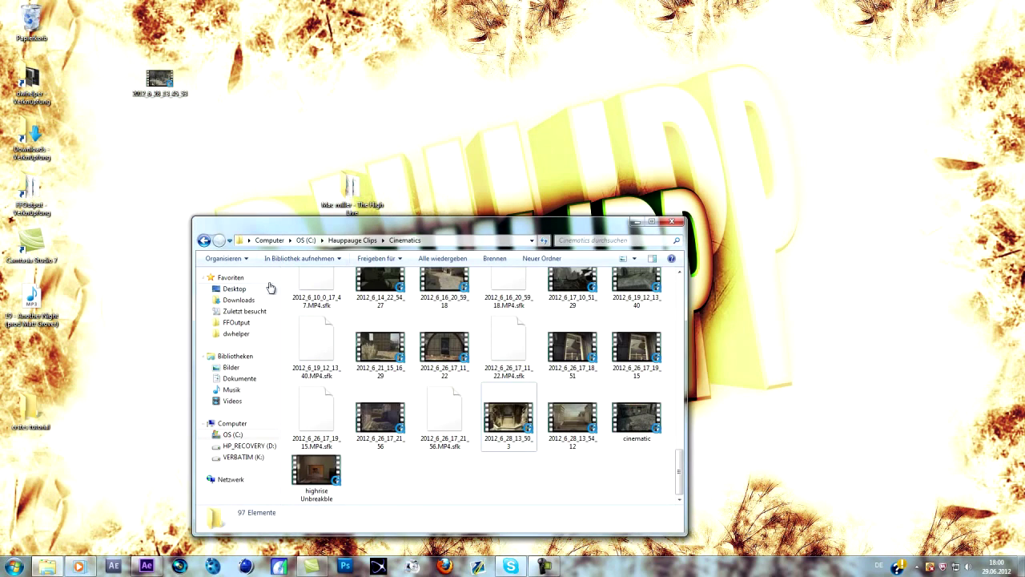
Browse to C:\1Render\1Dead or Alive, select the Ohne Titel video, and minimize the folder window
{"action": "left_click", "coordinate": [229, 434]}
{"action": "double_click", "coordinate": [313, 290]}
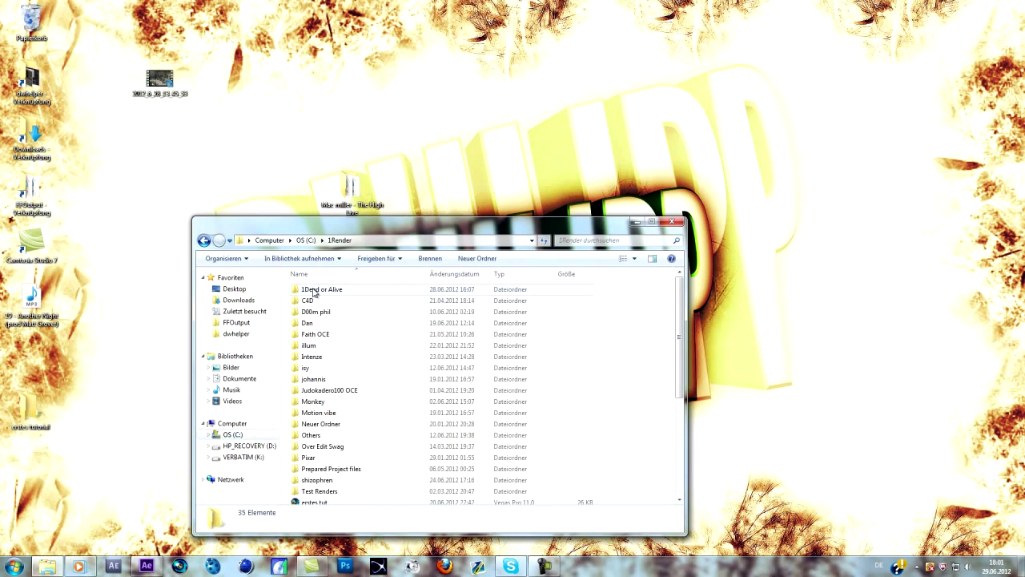
{"action": "double_click", "coordinate": [318, 292]}
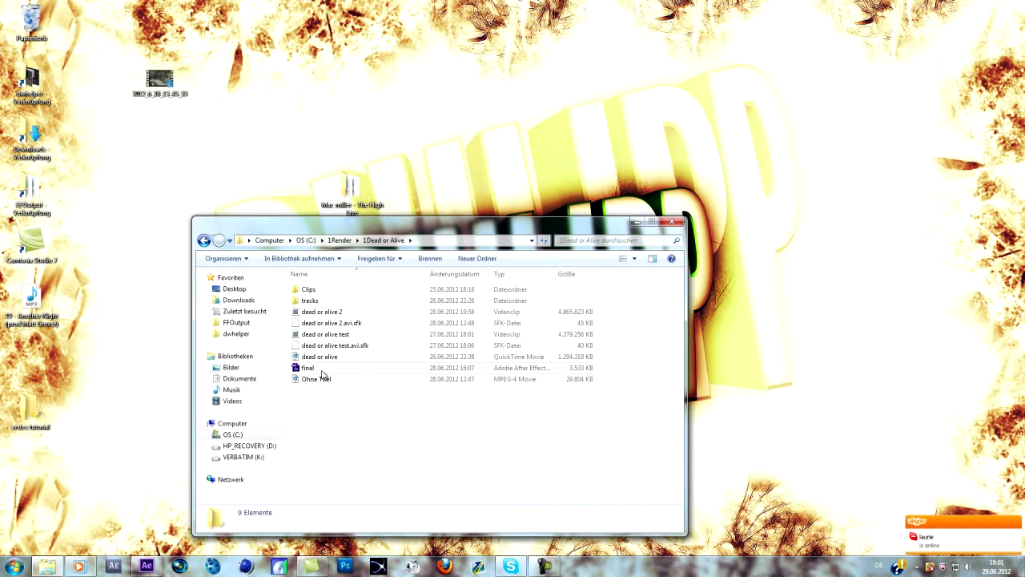
{"action": "left_click", "coordinate": [324, 379]}
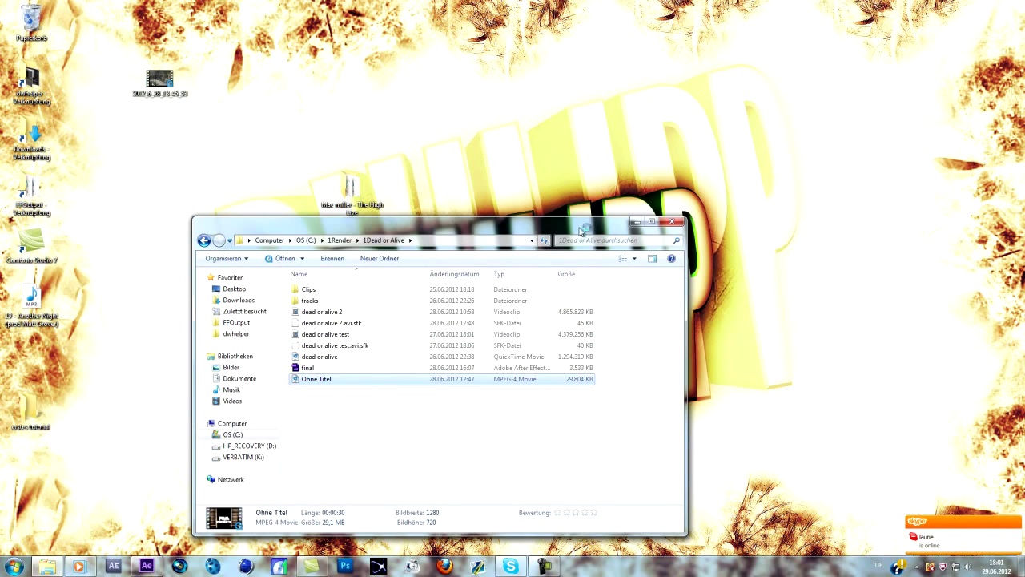
{"action": "left_click", "coordinate": [636, 222]}
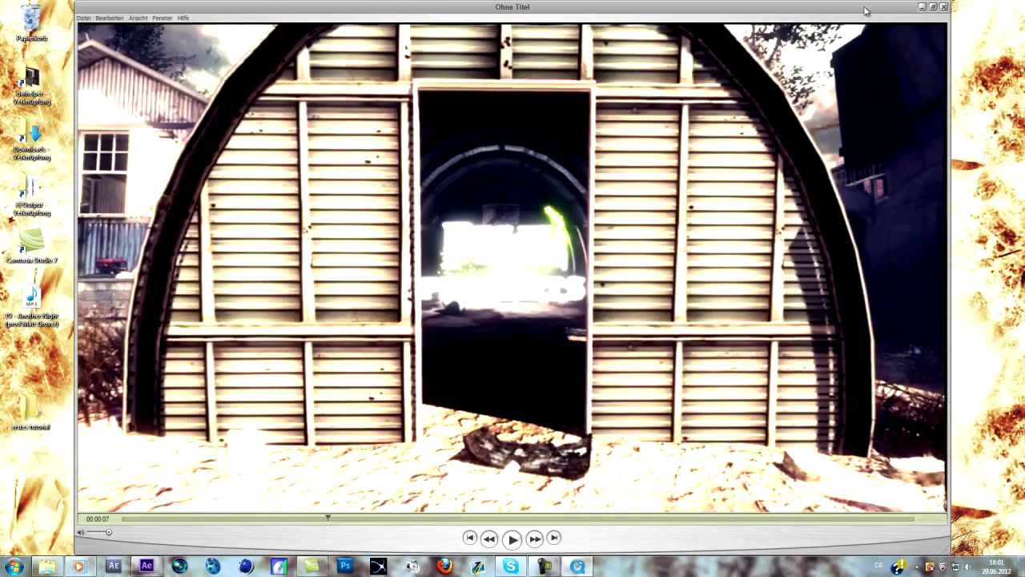
{"action": "left_click_drag", "start_coordinate": [865, 11], "coordinate": [847, 51]}
{"action": "left_click", "coordinate": [926, 48]}
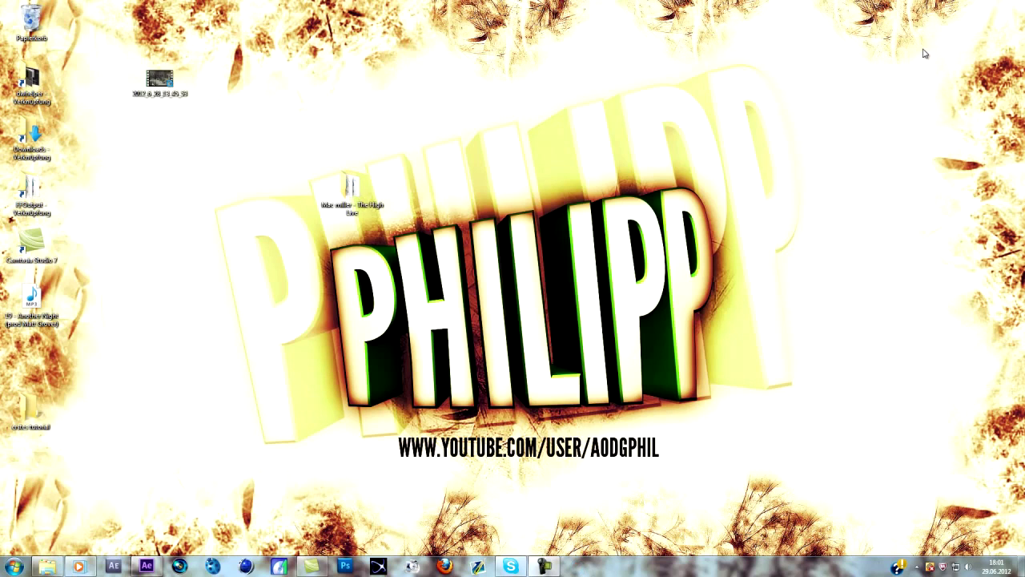